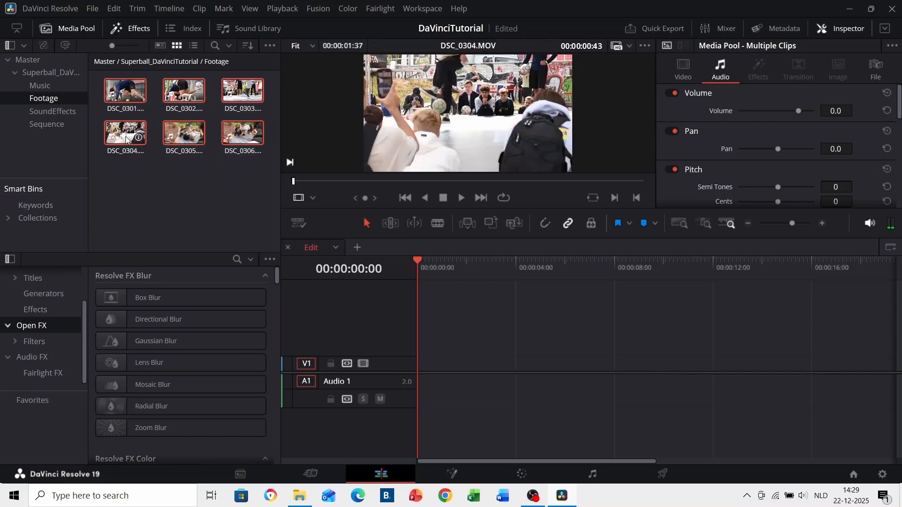
# Place all six footage clips at the start of the timeline and delete their audio from Audio 1
pyautogui.moveTo(125, 133); pyautogui.dragTo(409, 370)
pyautogui.keyDown('alt'); pyautogui.scroll(-3, 480, 424); pyautogui.keyUp('alt')
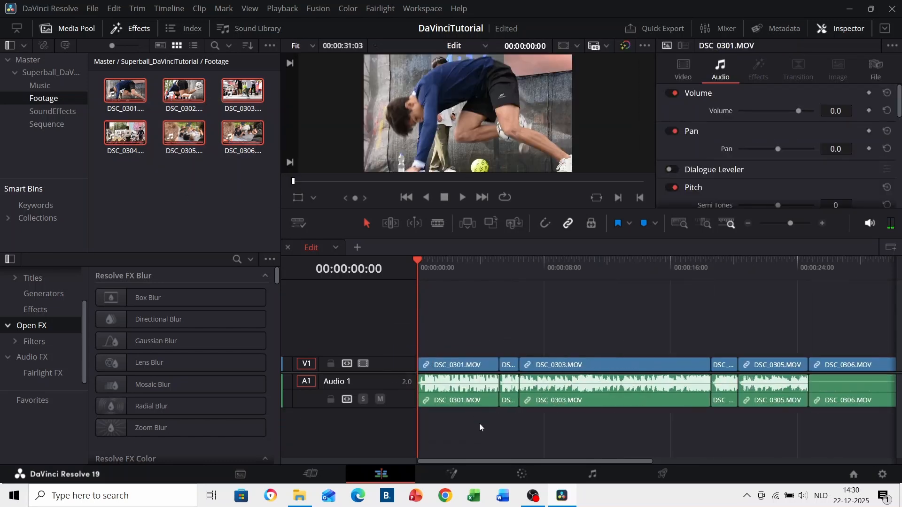
pyautogui.moveTo(674, 392); pyautogui.dragTo(416, 405)
pyautogui.press('Delete')
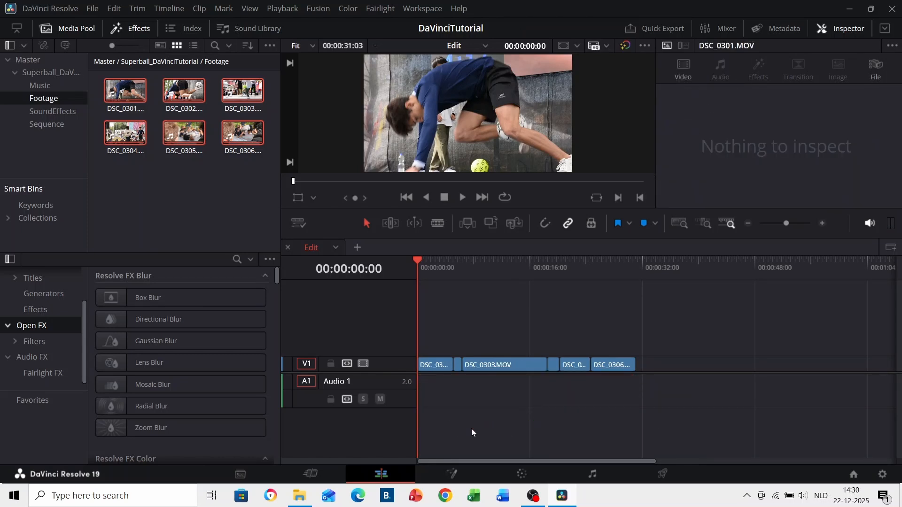
# Place the high-roller music file from the Music bin at the start of Audio 1 and delete it again
pyautogui.click(38, 86)
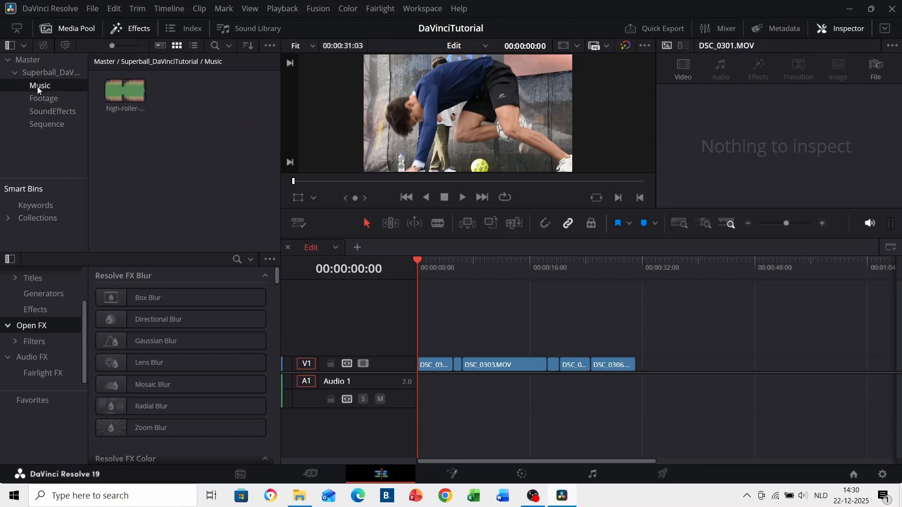
pyautogui.moveTo(118, 92); pyautogui.dragTo(422, 400)
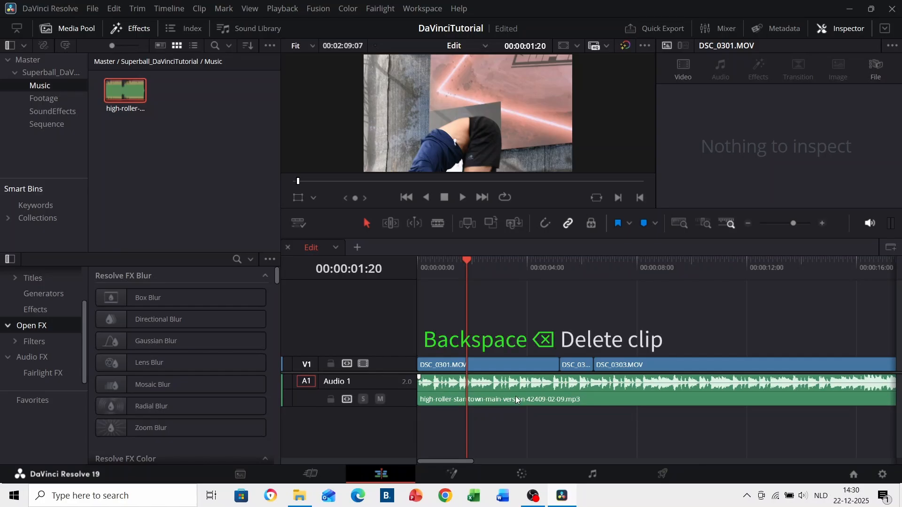
pyautogui.click(516, 395)
pyautogui.press('BackSpace')
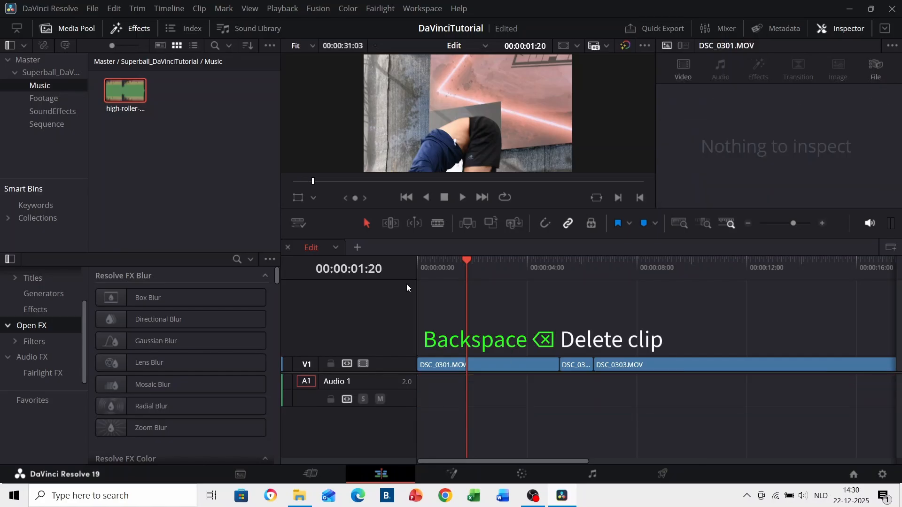
# Examine the Video 1 clips at different track heights, zoom levels and horizontal positions of the timeline
pyautogui.keyDown('shift'); pyautogui.scroll(3, 511, 361); pyautogui.keyUp('shift')
pyautogui.keyDown('shift'); pyautogui.scroll(2, 509, 359); pyautogui.keyUp('shift')
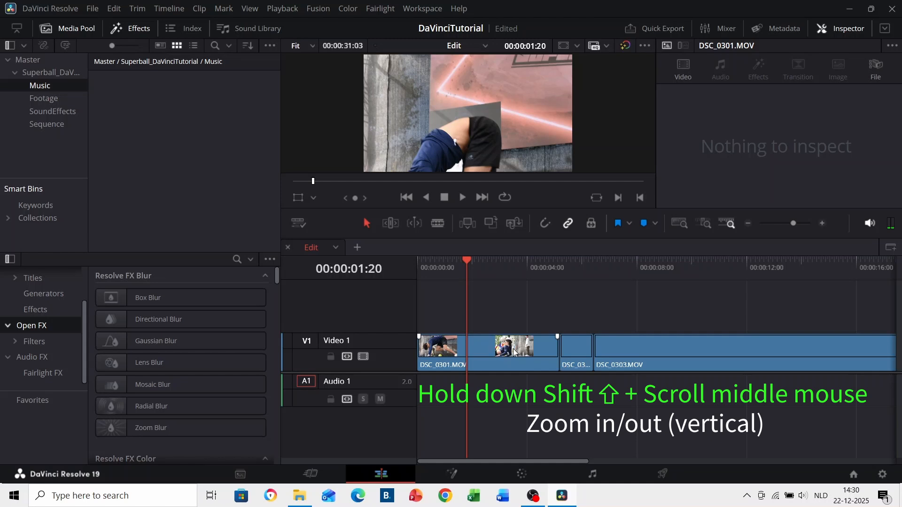
pyautogui.keyDown('shift'); pyautogui.scroll(-1, 515, 353); pyautogui.keyUp('shift')
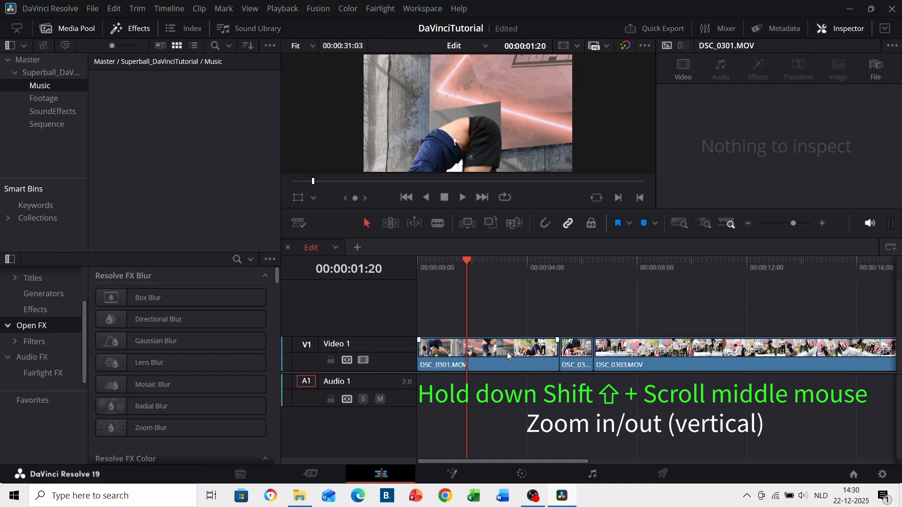
pyautogui.keyDown('alt'); pyautogui.scroll(-4, 507, 351); pyautogui.keyUp('alt')
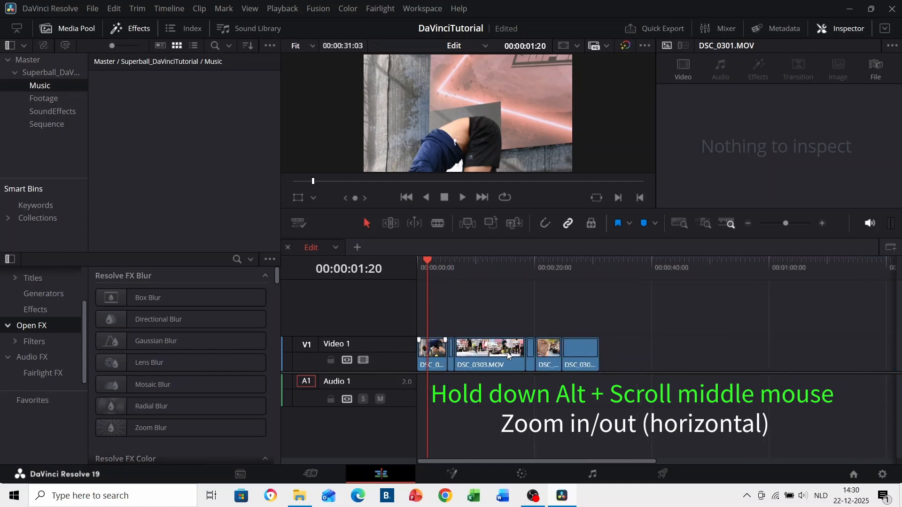
pyautogui.keyDown('alt'); pyautogui.scroll(2, 506, 352); pyautogui.keyUp('alt')
pyautogui.keyDown('alt'); pyautogui.scroll(1, 506, 351); pyautogui.keyUp('alt')
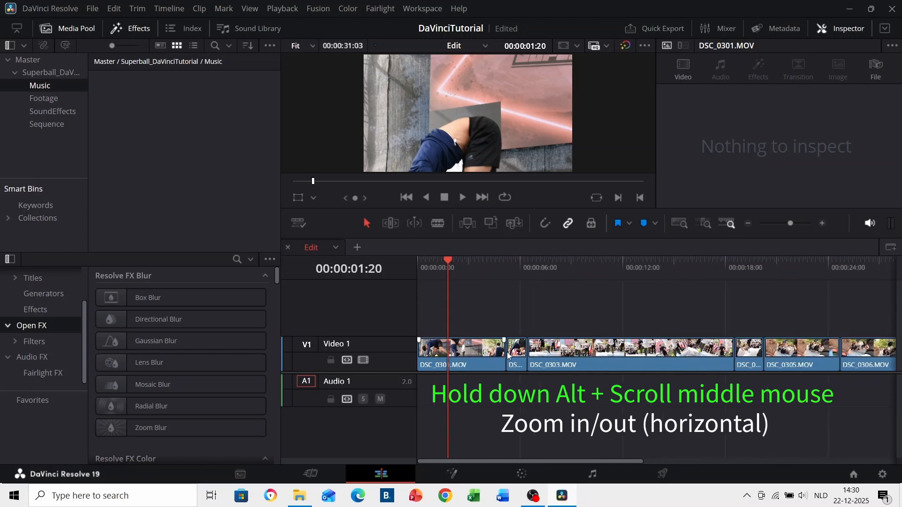
pyautogui.keyDown('ctrl'); pyautogui.scroll(-2, 506, 351); pyautogui.keyUp('ctrl')
pyautogui.keyDown('ctrl'); pyautogui.scroll(2, 506, 352); pyautogui.keyUp('ctrl')
pyautogui.keyDown('ctrl'); pyautogui.scroll(-2, 507, 351); pyautogui.keyUp('ctrl')
pyautogui.keyDown('ctrl'); pyautogui.scroll(2, 506, 352); pyautogui.keyUp('ctrl')
# Trim the start of DSC_0301.MOV to 00:00:01:20 and its end to 00:00:03:17, leaving the gaps open
pyautogui.click(475, 357)
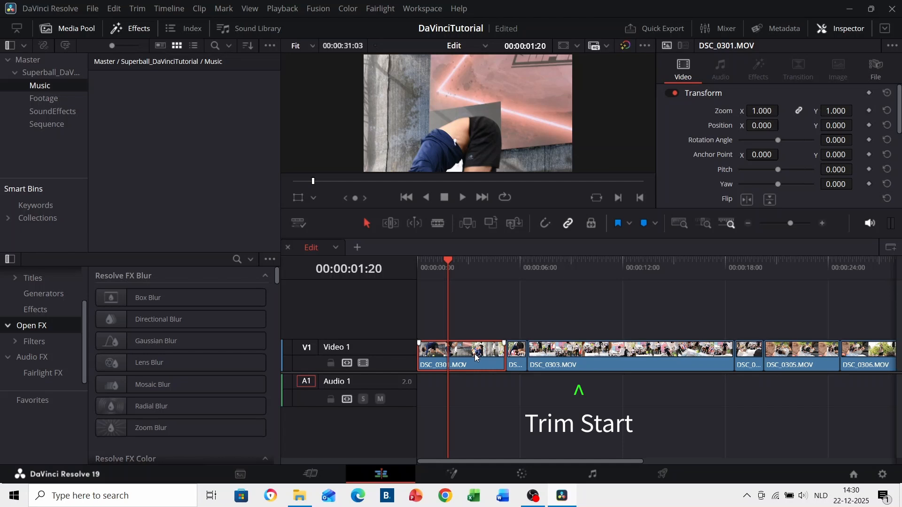
pyautogui.hotkey('shift', '[')
pyautogui.click(480, 268)
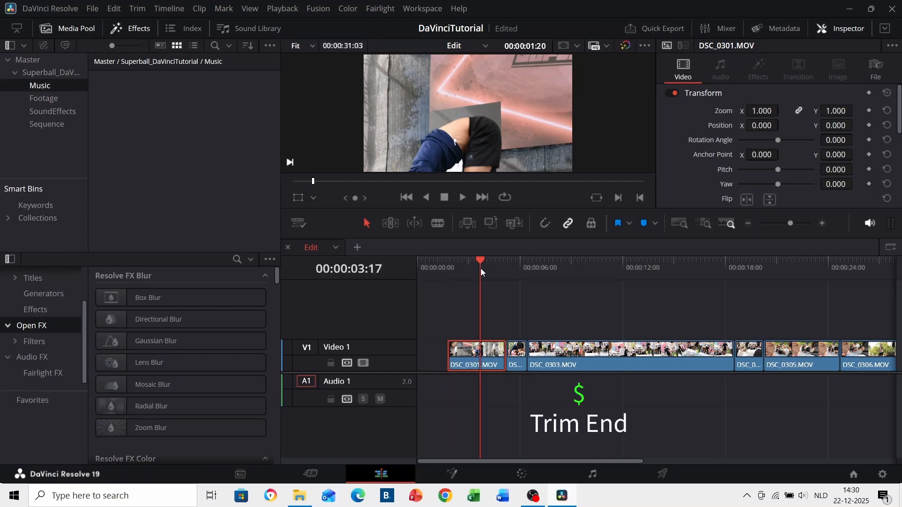
pyautogui.hotkey('shift', ']')
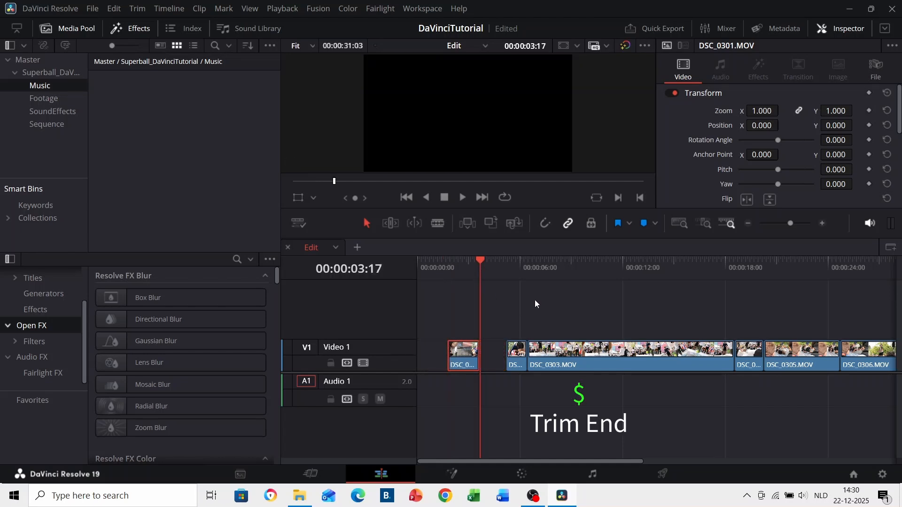
# Ripple trim the start of DSC_0303.MOV at 00:00:10:16 and its end at 00:00:12:17
pyautogui.click(599, 314)
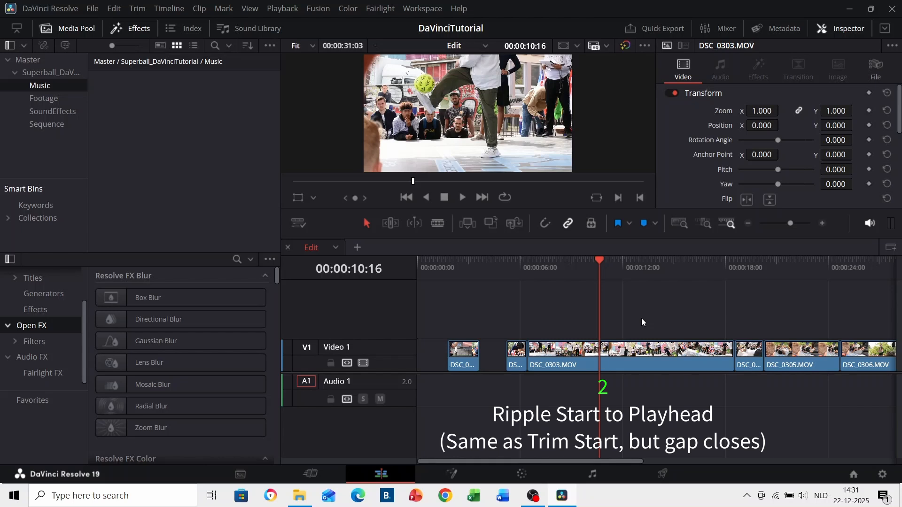
pyautogui.hotkey('ctrl', 'shift', '[')
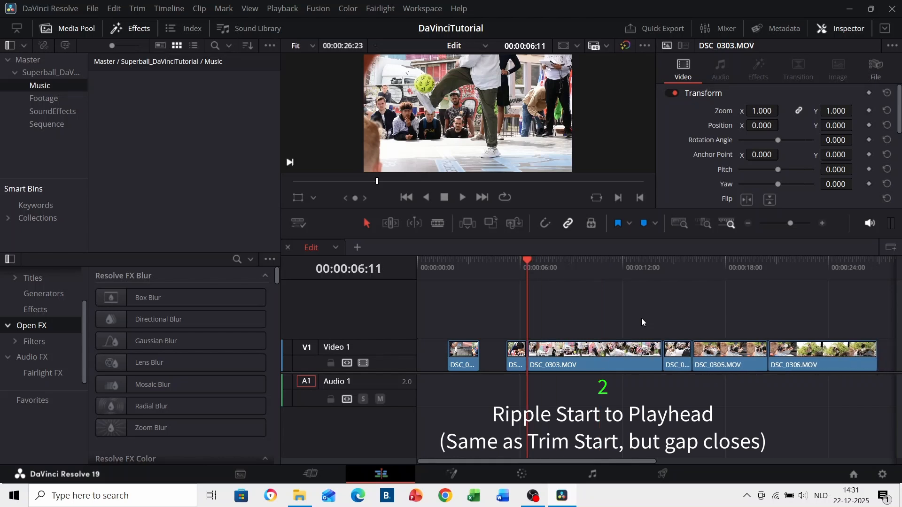
pyautogui.click(635, 324)
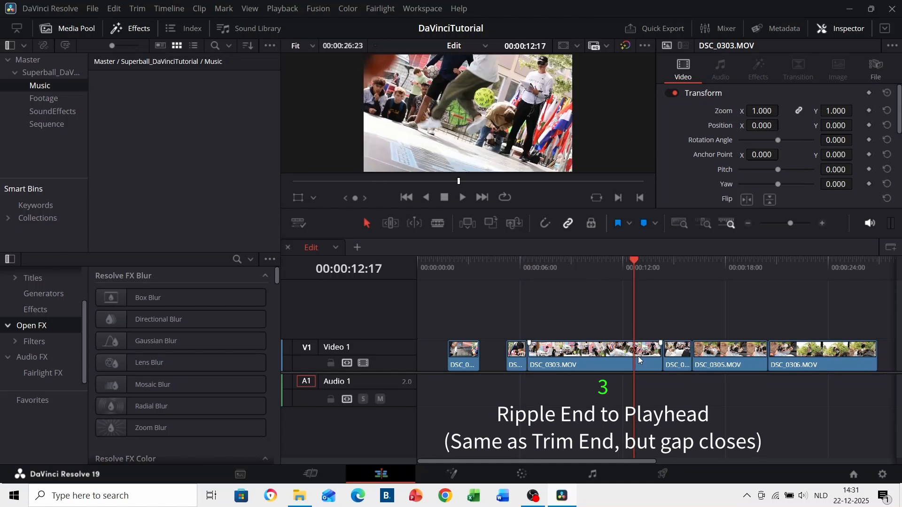
pyautogui.hotkey('ctrl', 'shift', ']')
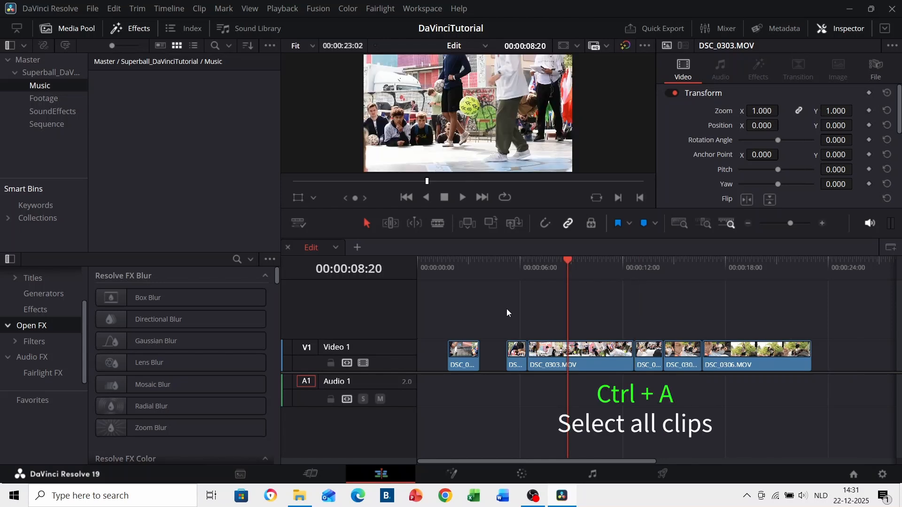
# Delete the gaps between all clips on Video 1 and move the clips together to the start of the timeline
pyautogui.hotkey('ctrl', 'a')
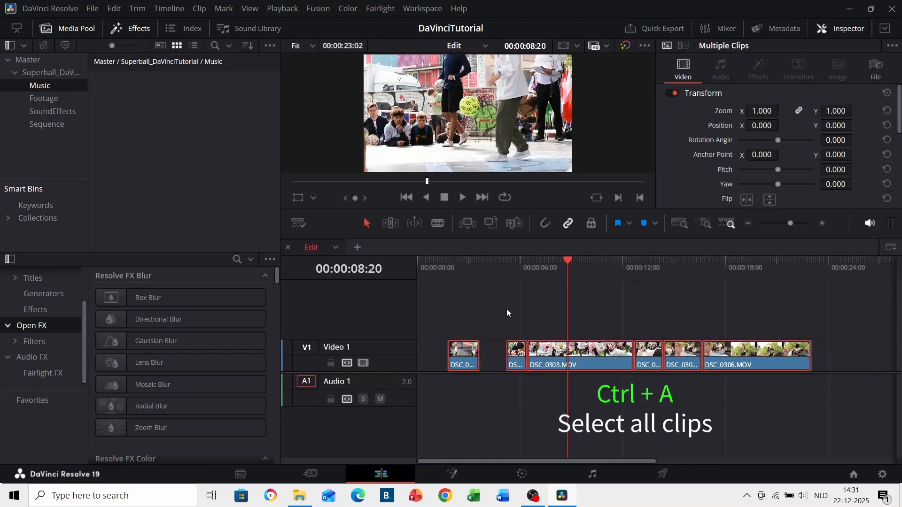
pyautogui.press('h')
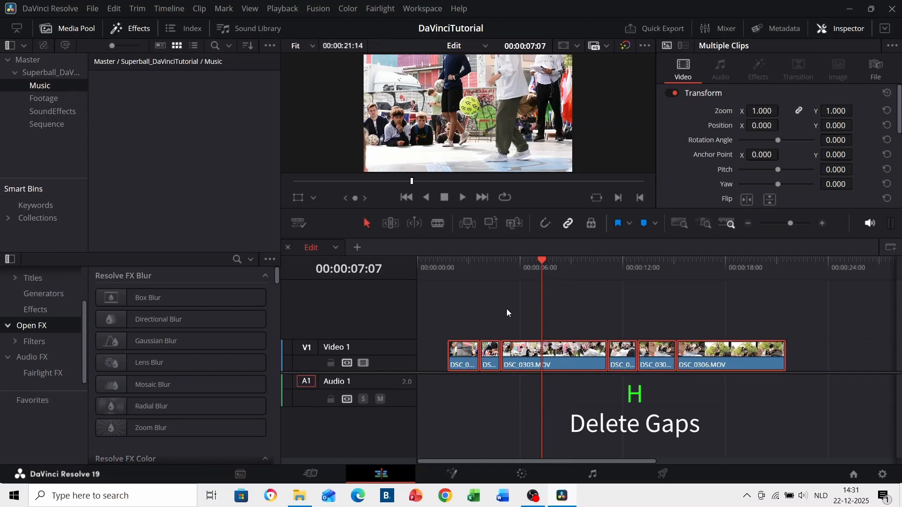
pyautogui.click(470, 314)
pyautogui.moveTo(447, 316); pyautogui.dragTo(786, 410)
pyautogui.moveTo(639, 362); pyautogui.dragTo(609, 362)
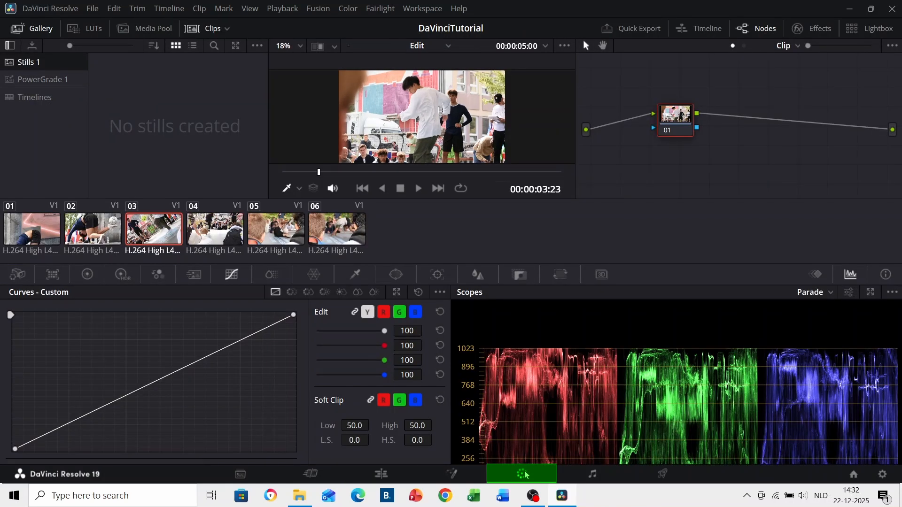
# Move node 01 of clip 03 closer to the source in the node graph and show the Primaries color wheels
pyautogui.click(672, 121)
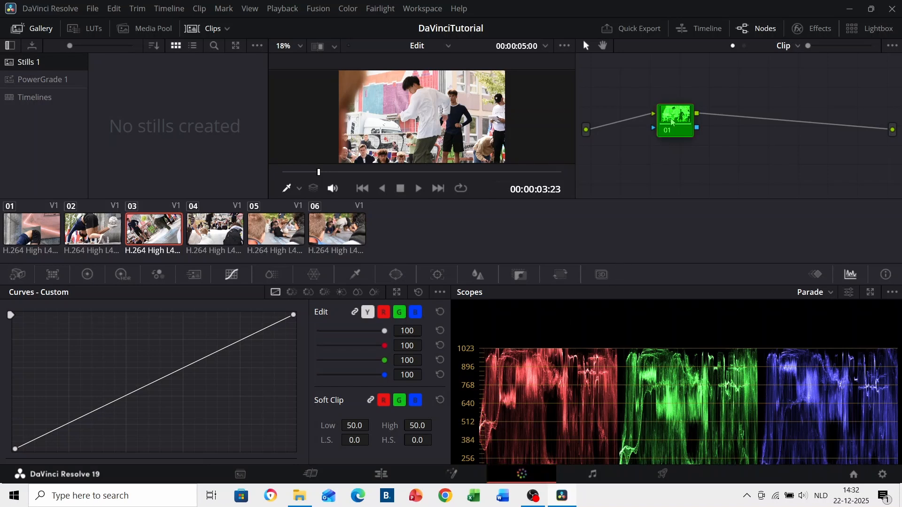
pyautogui.moveTo(672, 121); pyautogui.dragTo(647, 125)
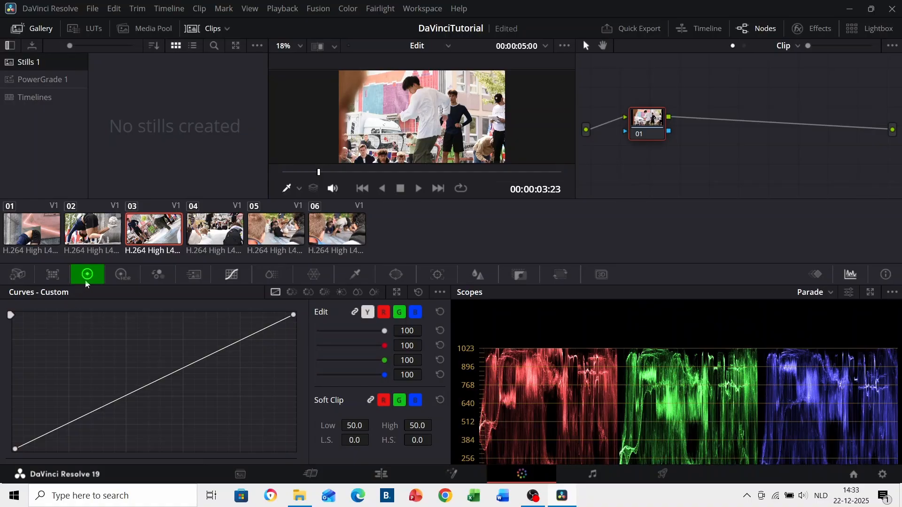
pyautogui.click(87, 281)
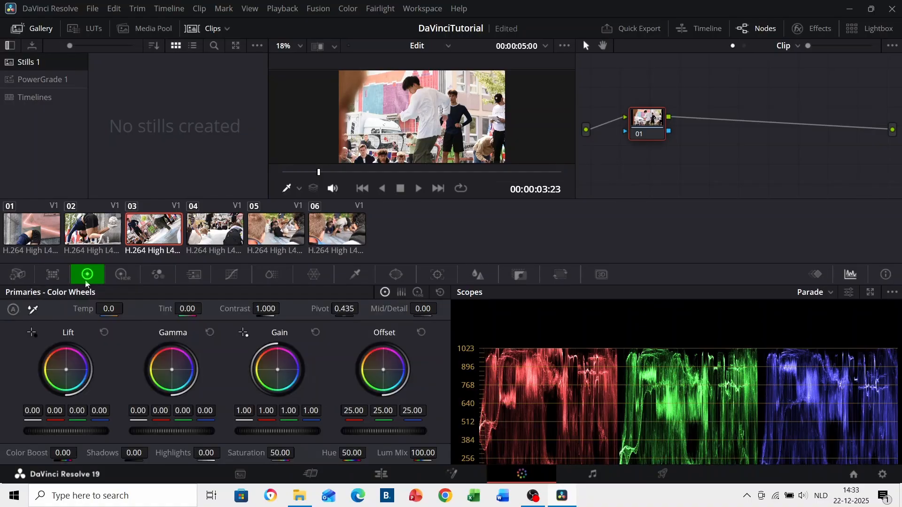
# Label node 01 "Warmer" and shift its Offset color balance toward orange, to about 31.69, 23.61 and 17.42
pyautogui.moveTo(395, 376)
pyautogui.mouseDown()
pyautogui.moveTo(388, 382)
pyautogui.moveTo(393, 362)
pyautogui.mouseUp()
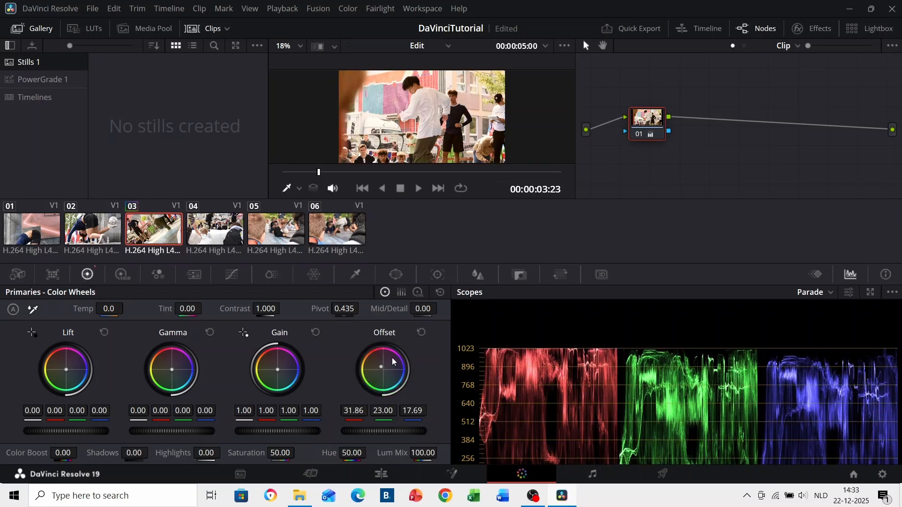
pyautogui.click(422, 333)
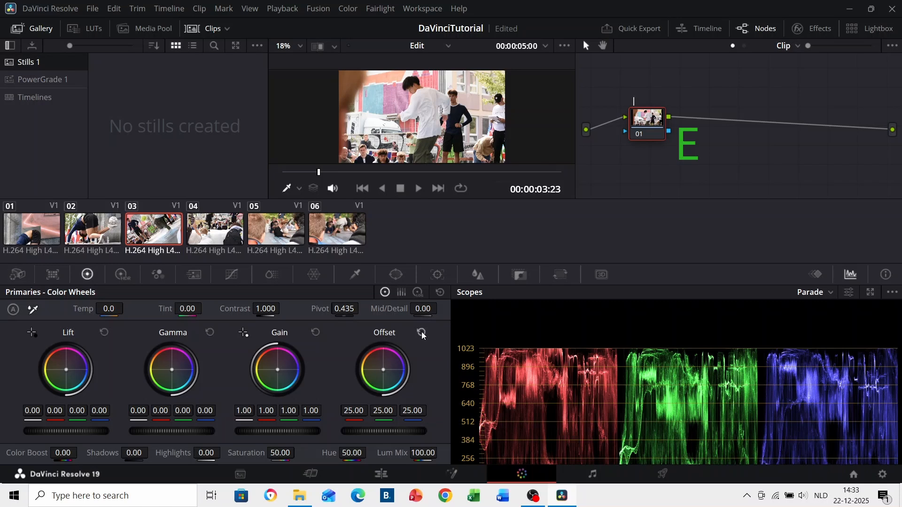
pyautogui.write('Warmer')
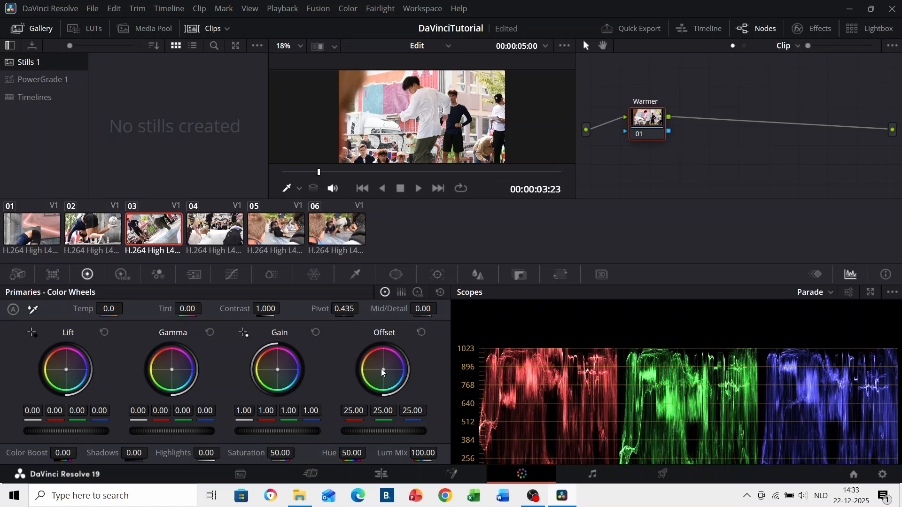
pyautogui.moveTo(383, 369); pyautogui.dragTo(381, 367)
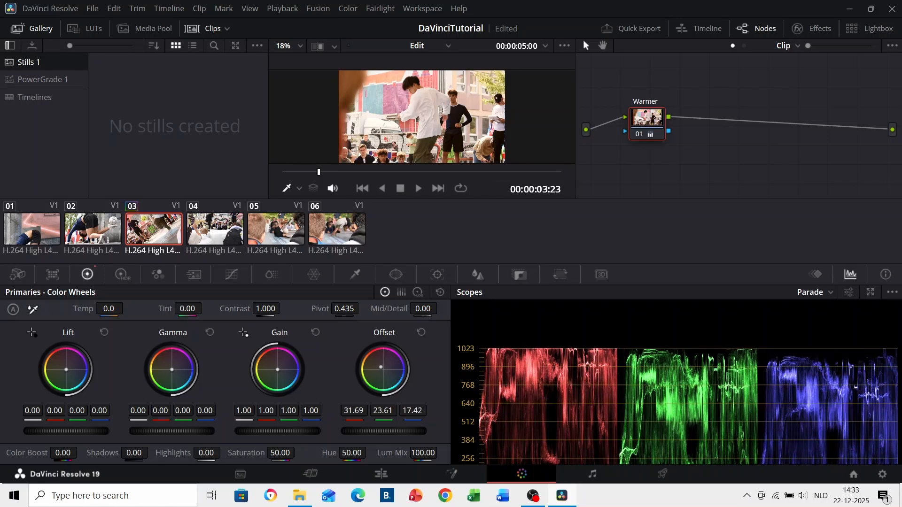
# Add a serial node after Warmer, label it "More contrast" and raise its contrast to 1.220
pyautogui.rightClick(651, 118)
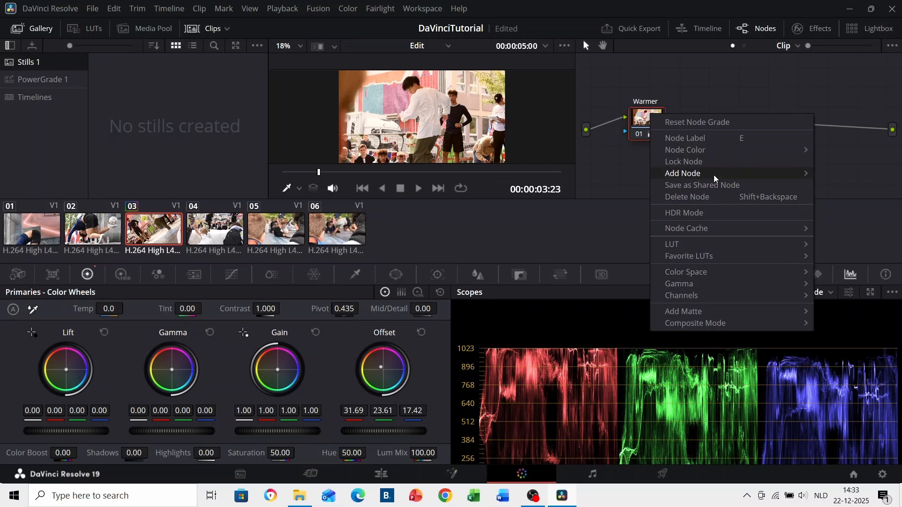
pyautogui.moveTo(688, 174)
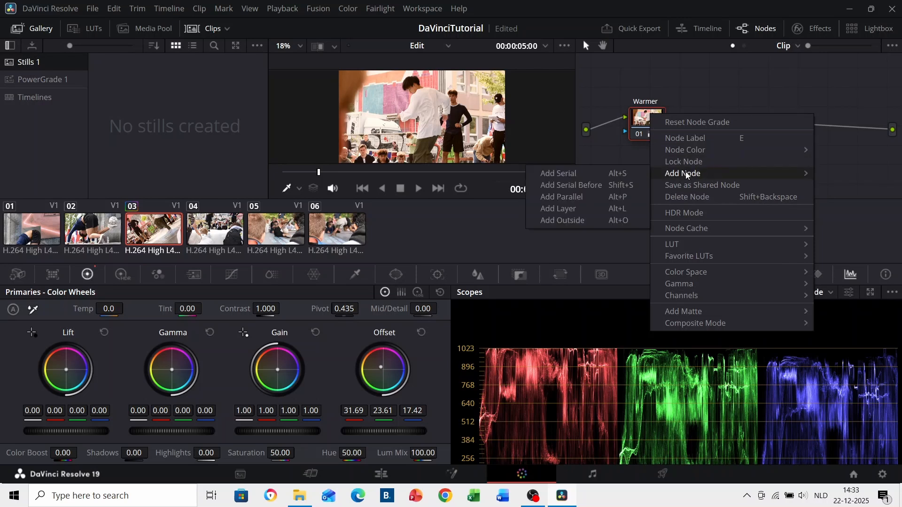
pyautogui.click(607, 172)
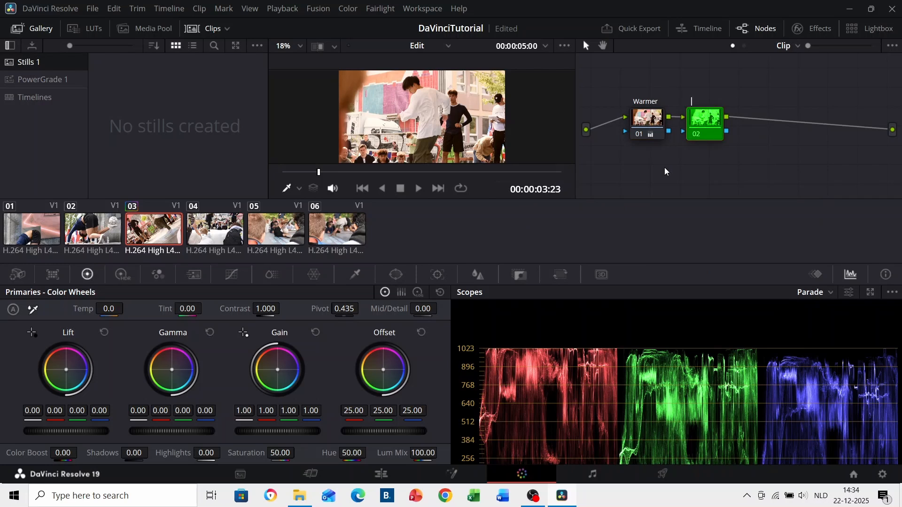
pyautogui.write('Mor')
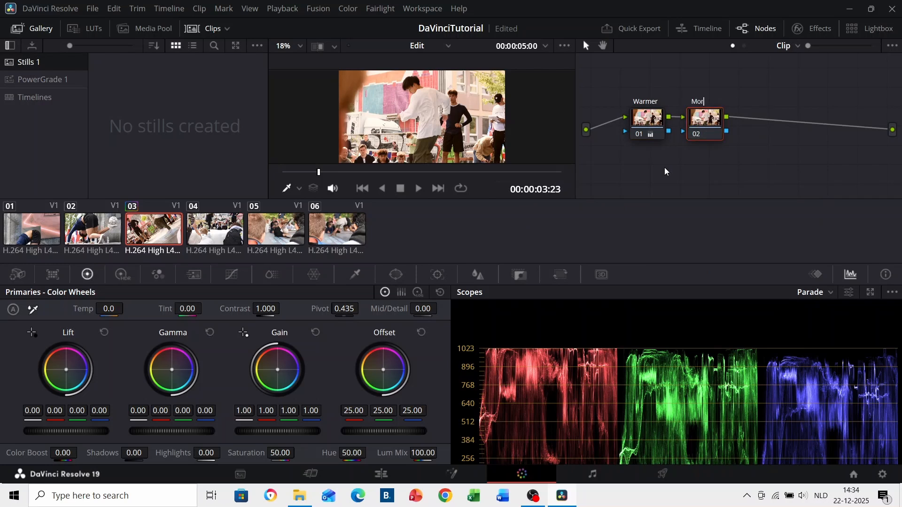
pyautogui.write('e contrast')
pyautogui.press('Return')
pyautogui.moveTo(261, 310); pyautogui.dragTo(284, 309)
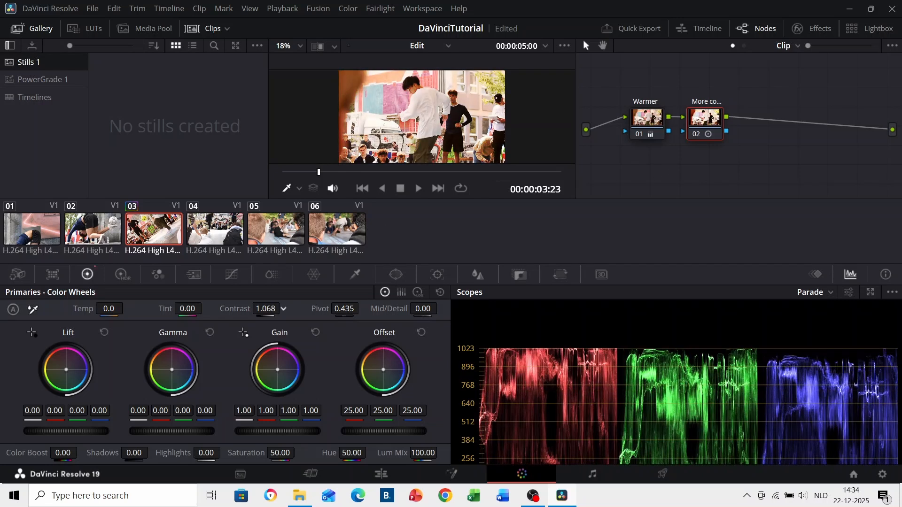
# Toggle the grading nodes off and on to compare the image with and without their corrections
pyautogui.hotkey('ctrl', 'd')
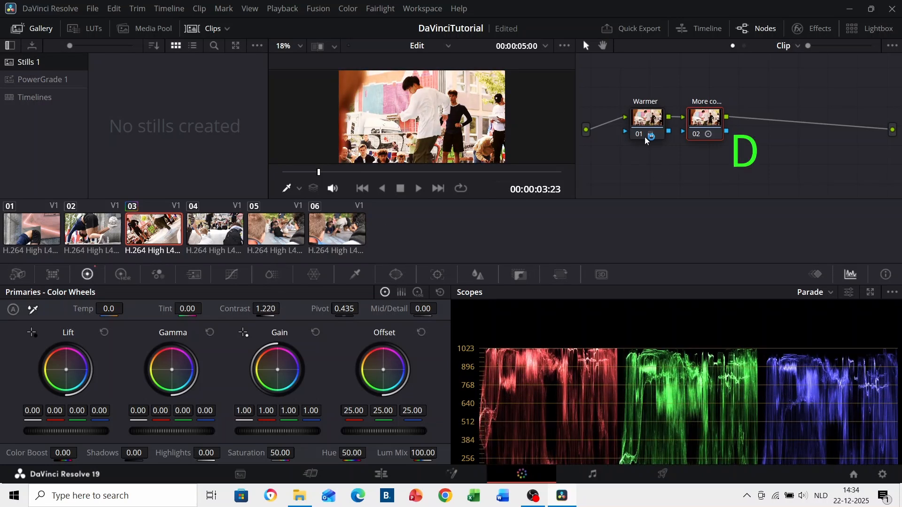
pyautogui.hotkey('ctrl', 'd')
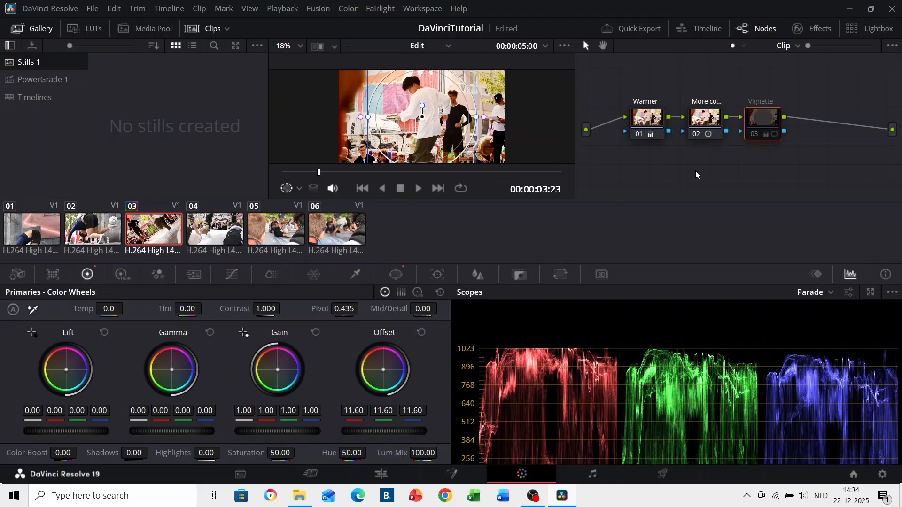
pyautogui.hotkey('ctrl', 'd')
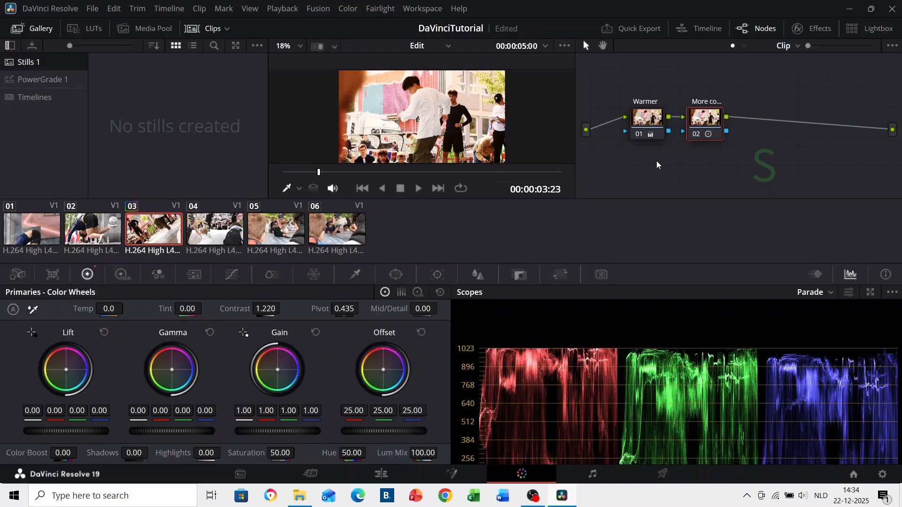
# Add a serial node after More contrast, label it "Vignette" and give it a circle window
pyautogui.hotkey('alt', 's')
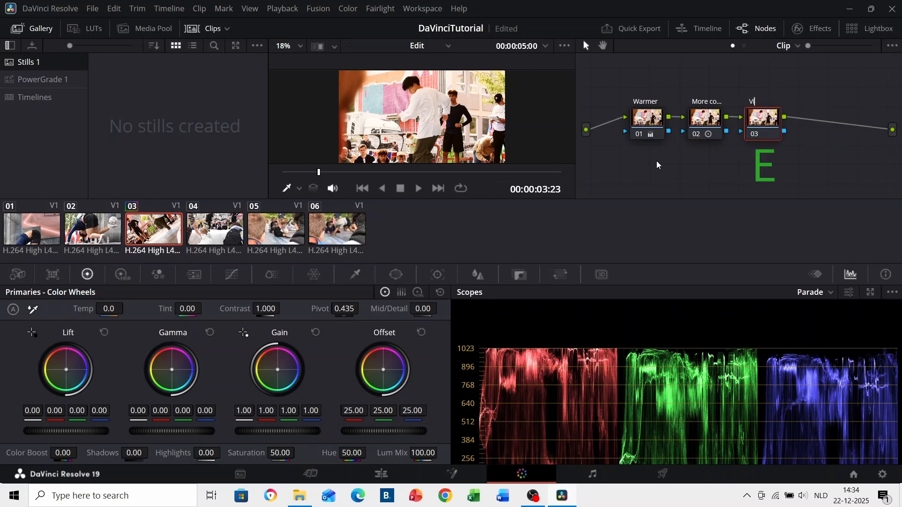
pyautogui.click(398, 276)
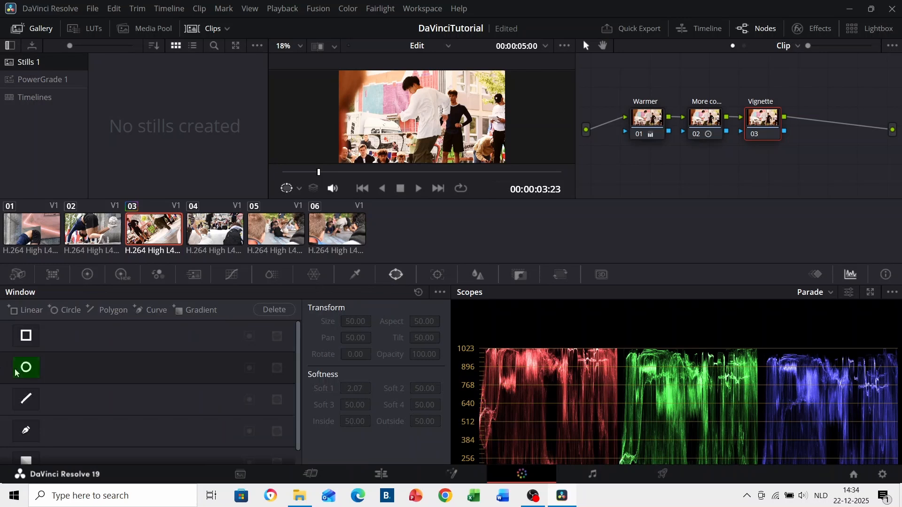
pyautogui.click(24, 371)
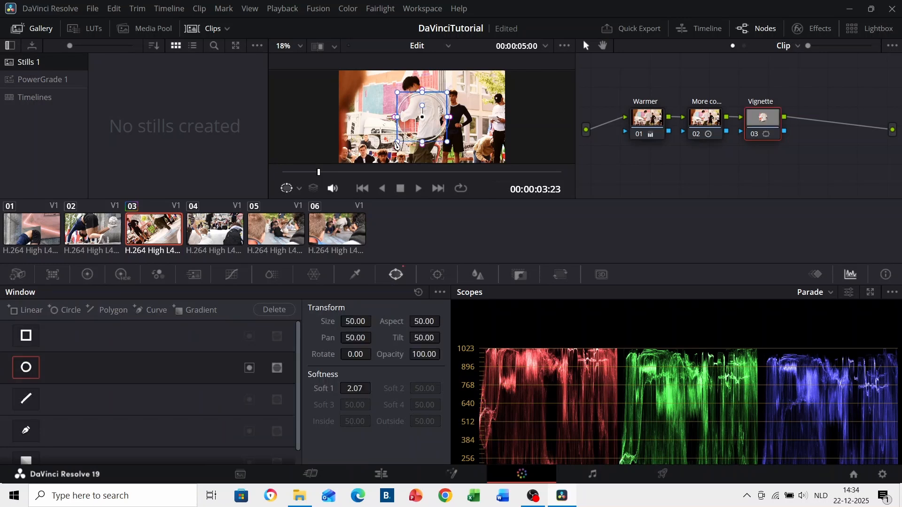
# Enlarge the vignette's circle window around the players, soften its edge to about 5.37 and invert the mask
pyautogui.moveTo(398, 144); pyautogui.dragTo(375, 158)
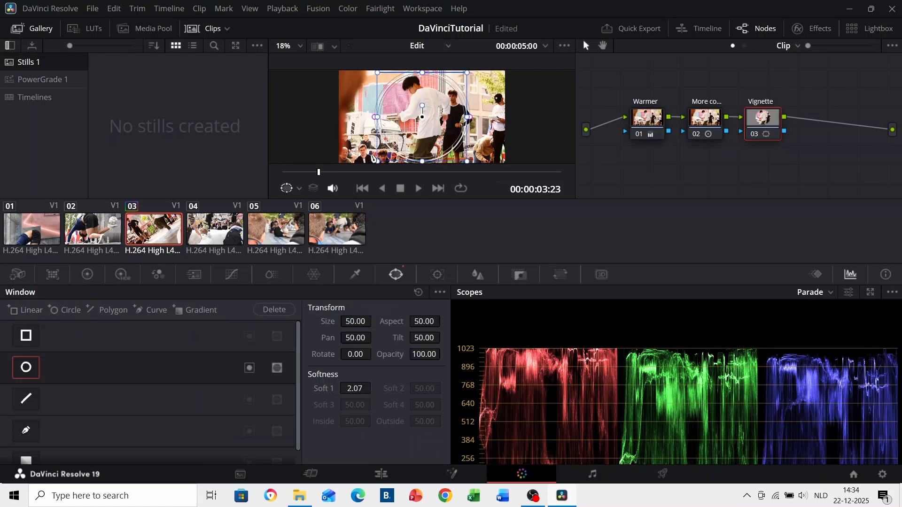
pyautogui.moveTo(375, 123); pyautogui.dragTo(371, 122)
pyautogui.moveTo(383, 161); pyautogui.dragTo(368, 173)
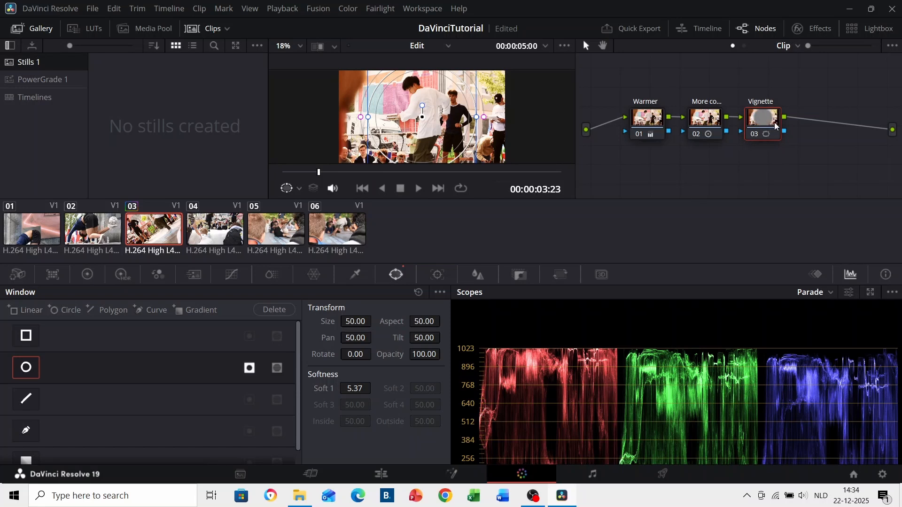
# Darken the area outside the vignette window by lowering Offset to about 11.60 and compare the image with and without the correction
pyautogui.click(88, 275)
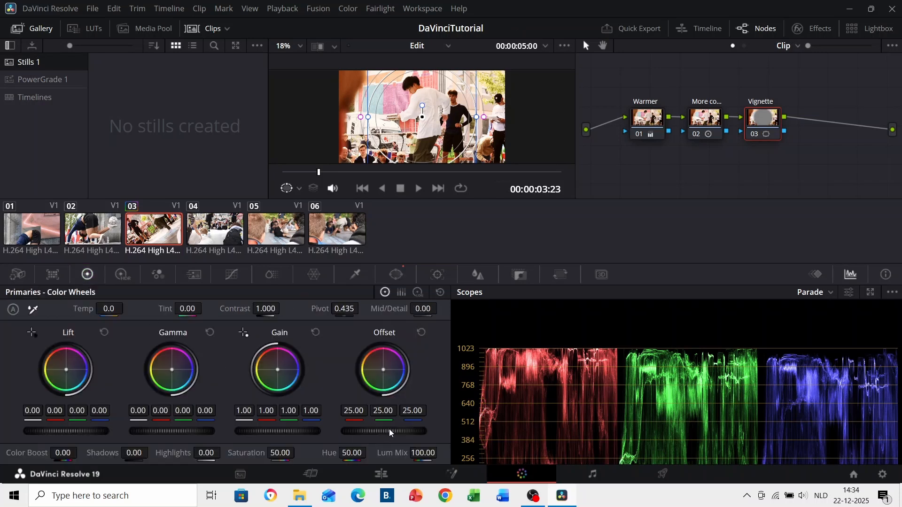
pyautogui.moveTo(384, 431); pyautogui.dragTo(320, 432)
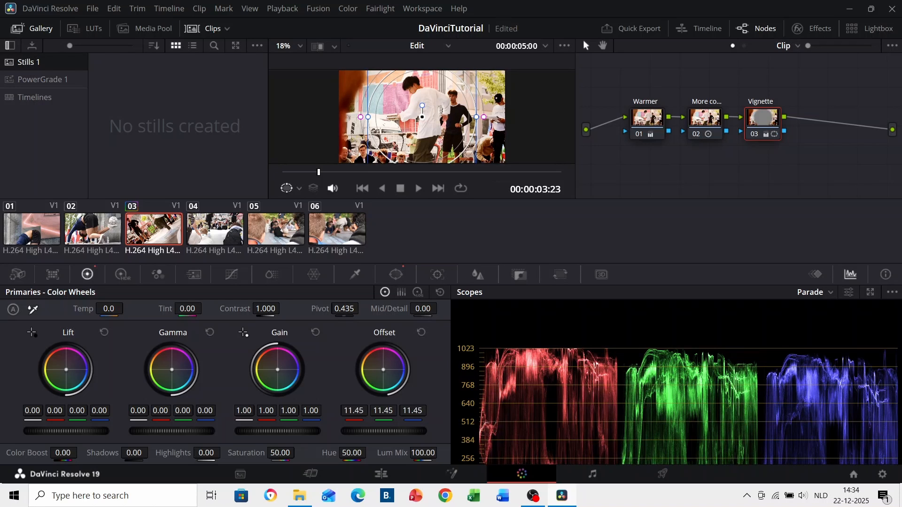
pyautogui.hotkey('ctrl', 'd')
pyautogui.hotkey('ctrl', 'd')
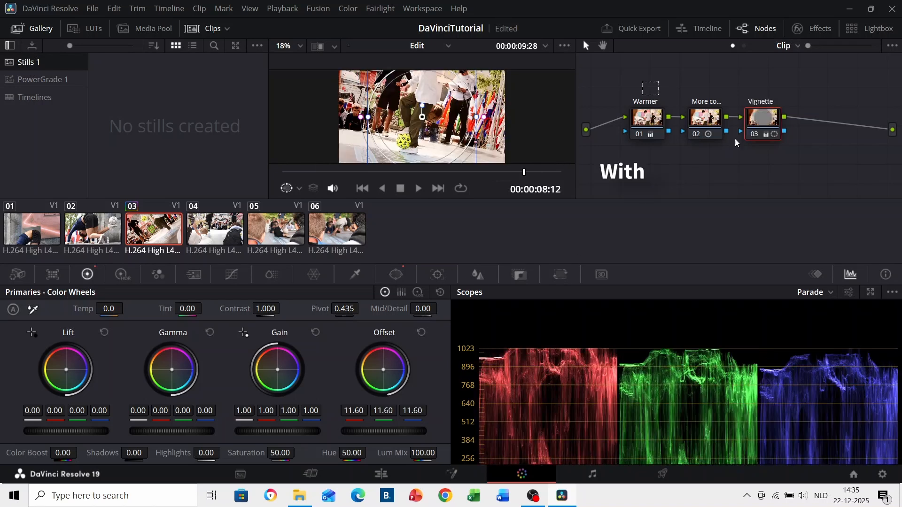
pyautogui.hotkey('ctrl', 'd')
pyautogui.hotkey('ctrl', 'd')
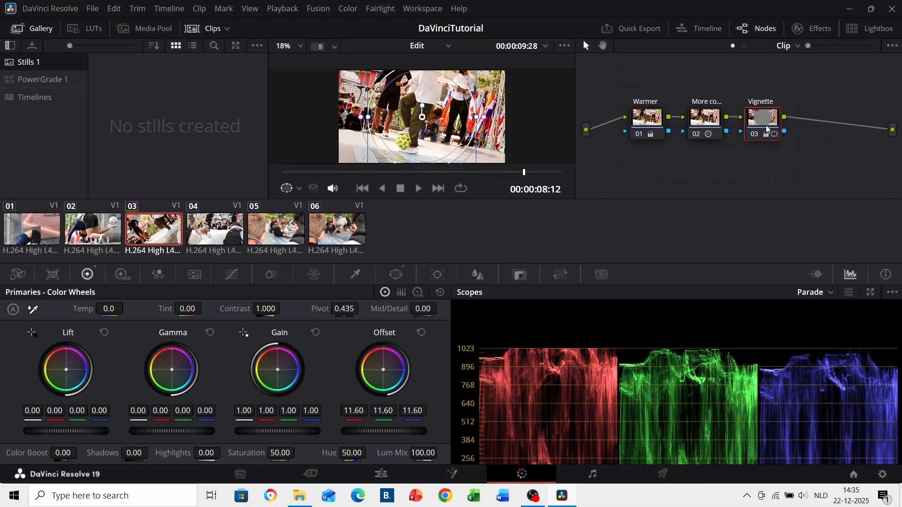
# Add a serial node after Vignette labelled "Dehancer", search the effects library for "dehan" and apply Dehancer Pro to the node
pyautogui.hotkey('alt', 's')
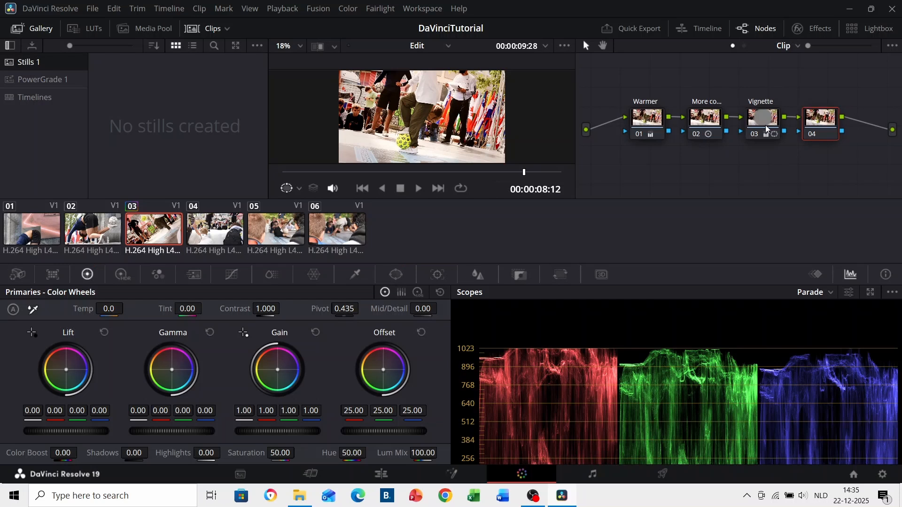
pyautogui.click(822, 32)
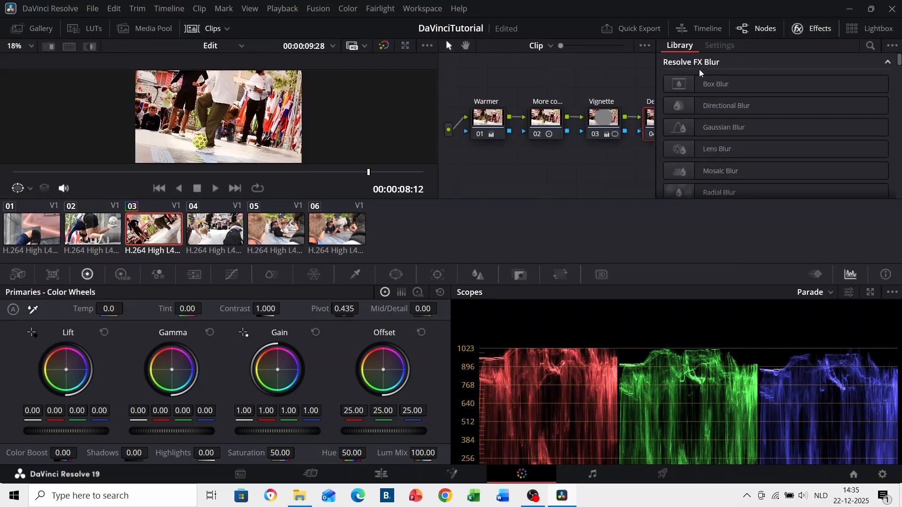
pyautogui.click(870, 46)
pyautogui.write('dehan')
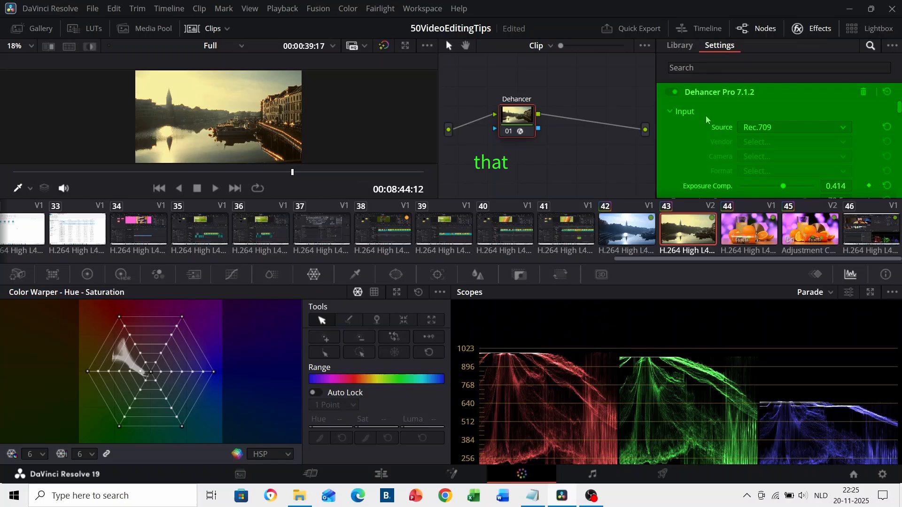
# Look through the Dehancer Pro settings and the Windows section of the plugin's product page in the browser
pyautogui.scroll(-10, 707, 120)
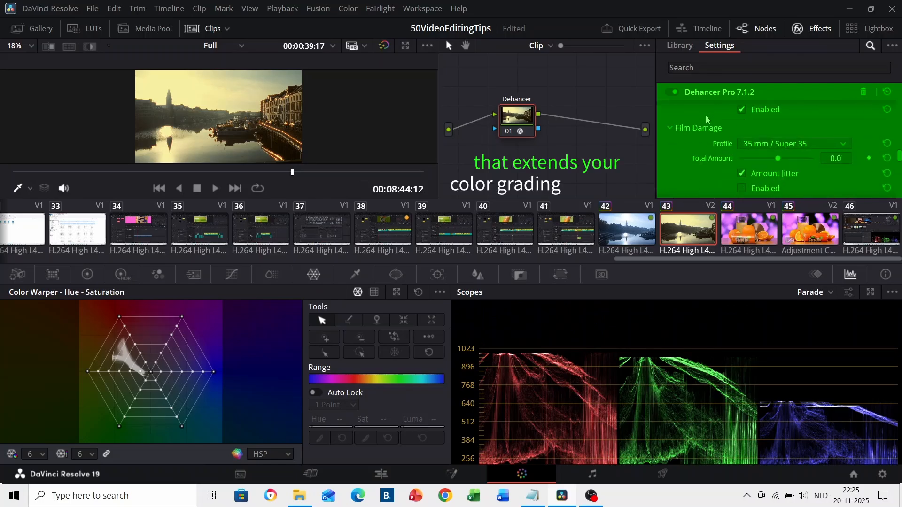
pyautogui.scroll(-5, 707, 120)
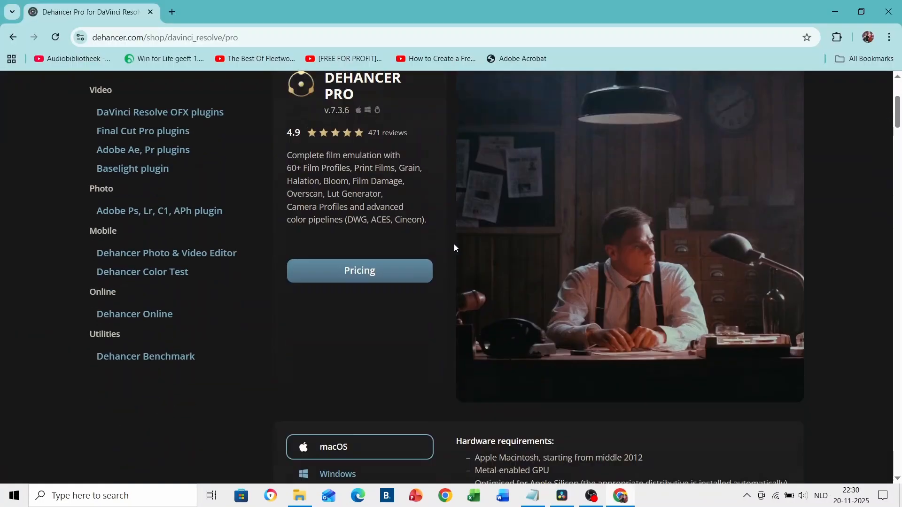
pyautogui.scroll(-4, 437, 254)
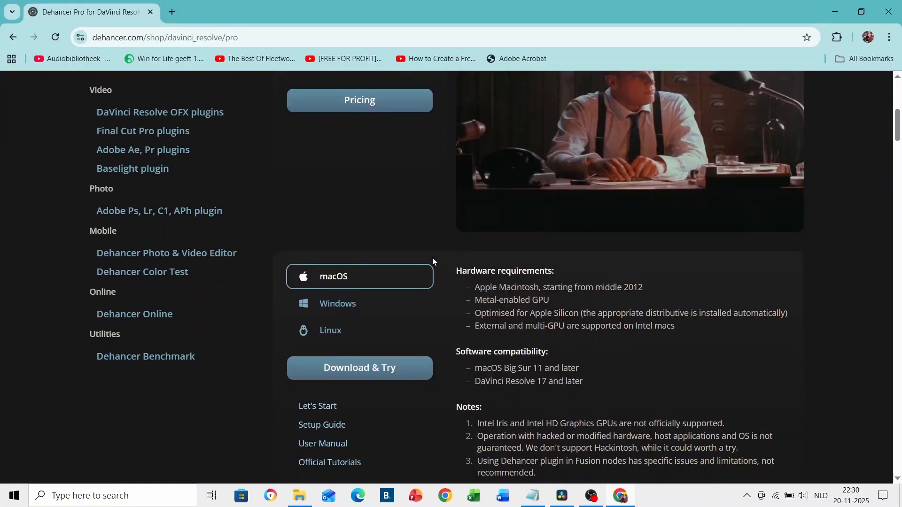
pyautogui.click(388, 307)
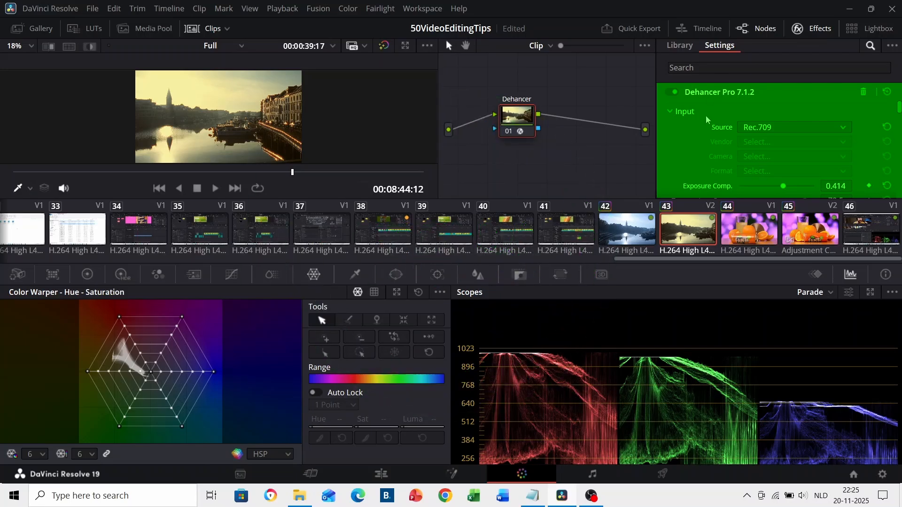
pyautogui.scroll(3, 707, 119)
pyautogui.scroll(-5, 707, 120)
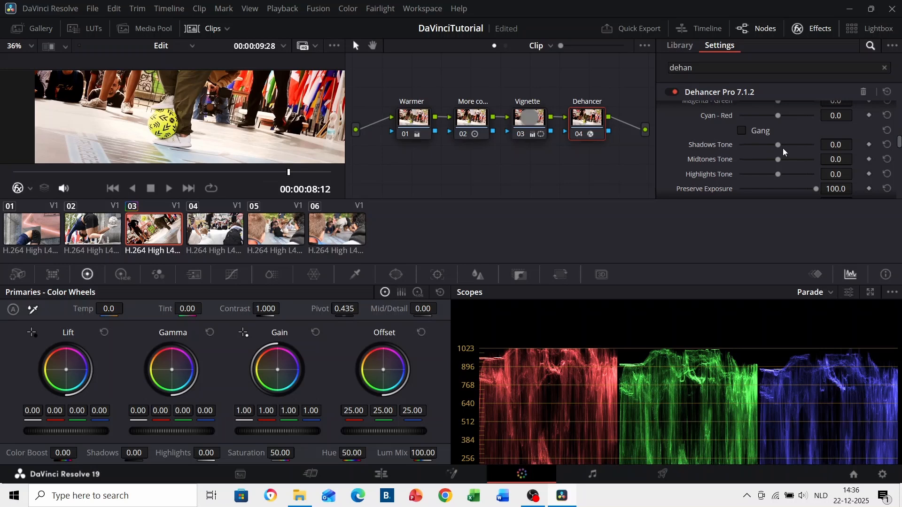
# Raise the Shadows Tone of the Dehancer Pro effect on node 04
pyautogui.scroll(-2, 714, 159)
pyautogui.scroll(2, 704, 140)
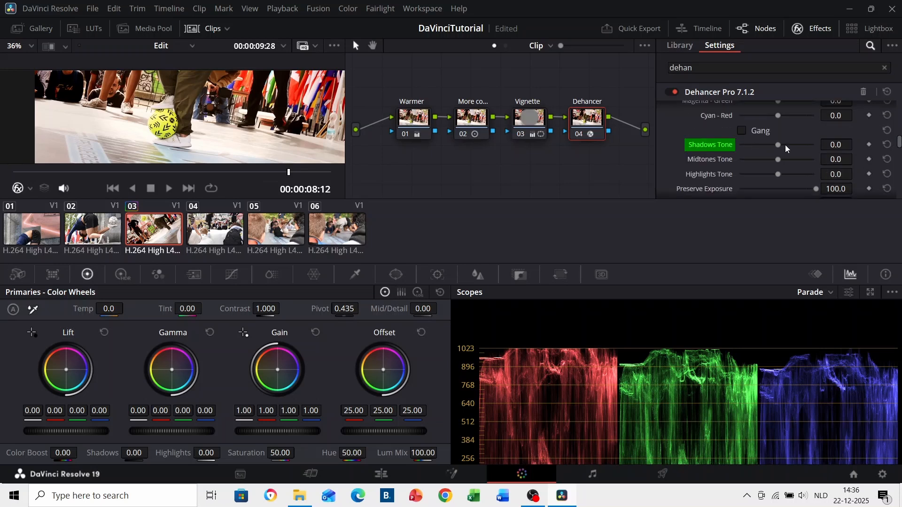
pyautogui.moveTo(778, 145); pyautogui.dragTo(800, 147)
# Enable Halation in Dehancer Pro and choose another film profile for it
pyautogui.scroll(-4, 184, 154)
pyautogui.scroll(-8, 729, 179)
pyautogui.click(742, 185)
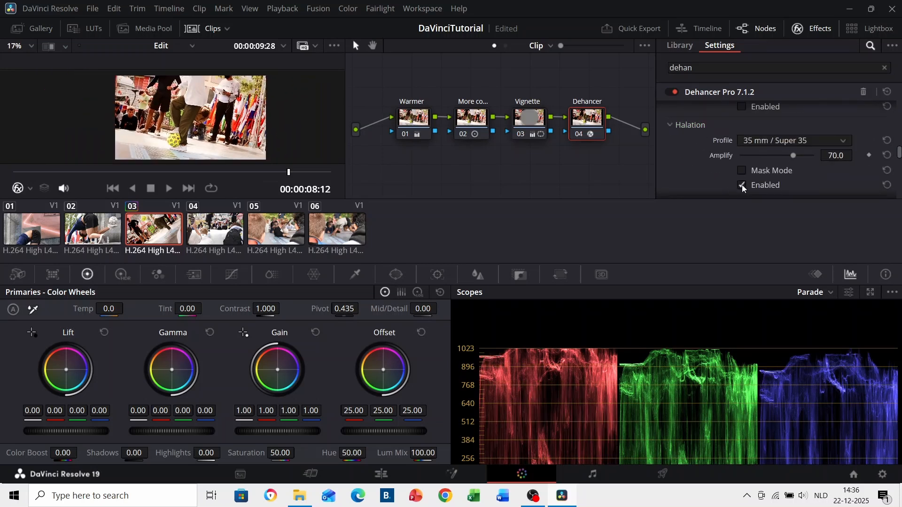
pyautogui.click(794, 141)
pyautogui.click(773, 179)
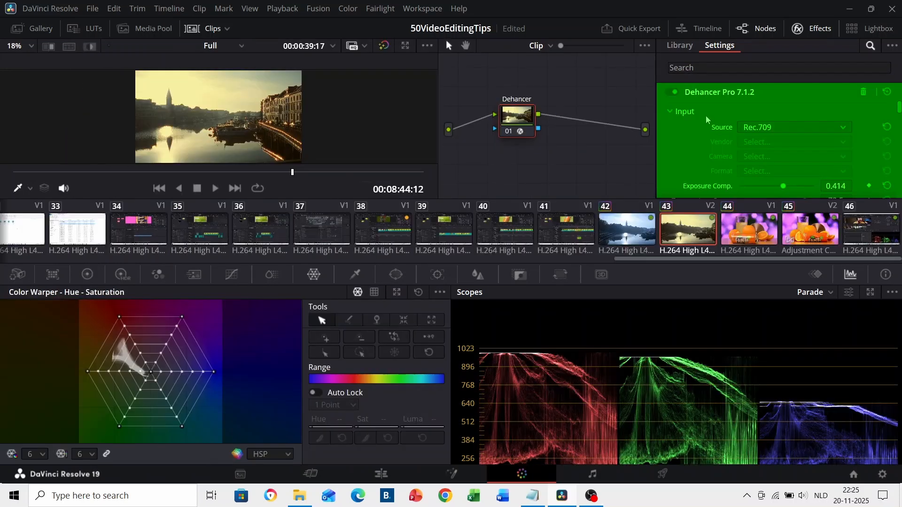
pyautogui.scroll(3, 707, 120)
pyautogui.scroll(-5, 707, 120)
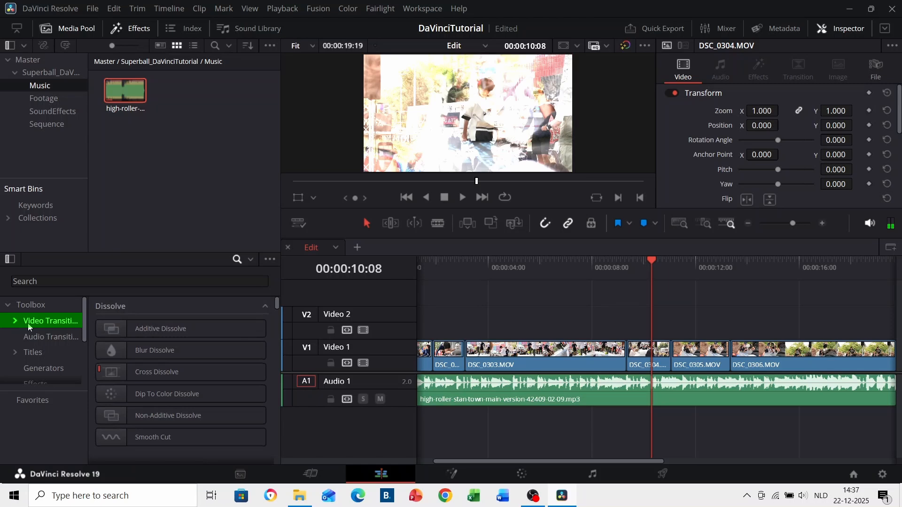
# Browse the video transitions and play the timeline from DSC_0304 into DSC_0305
pyautogui.scroll(-1, 181, 348)
pyautogui.press('space')
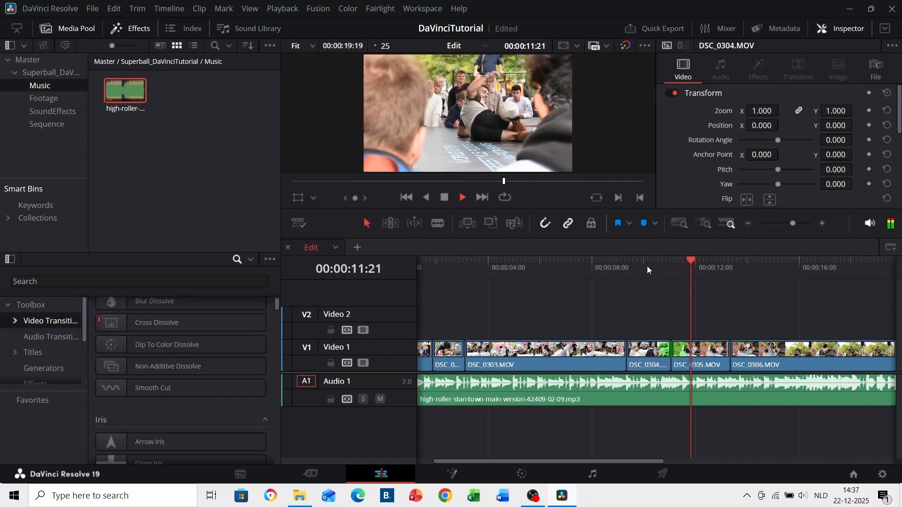
pyautogui.press('space')
pyautogui.scroll(1, 203, 330)
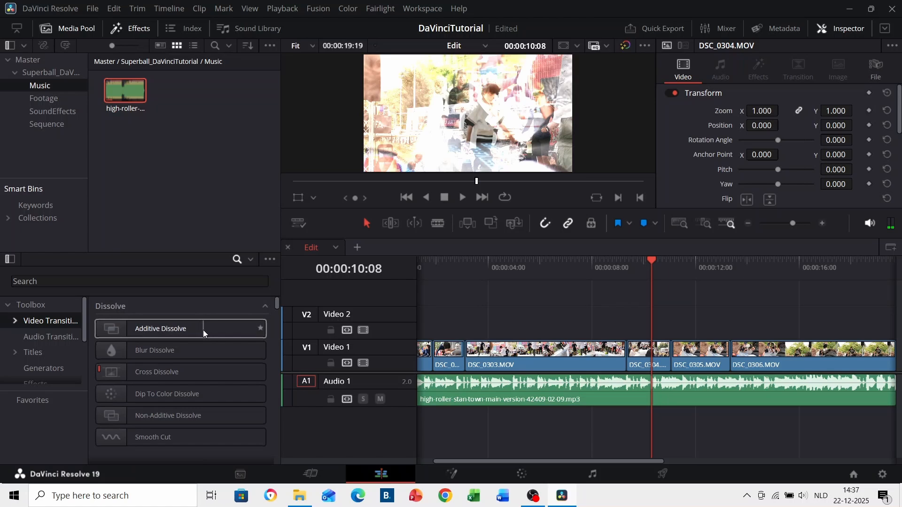
# Try a Cross Dissolve on the untrimmed cut between DSC_0304 and DSC_0305, and delete the transition
pyautogui.moveTo(179, 373); pyautogui.dragTo(674, 350)
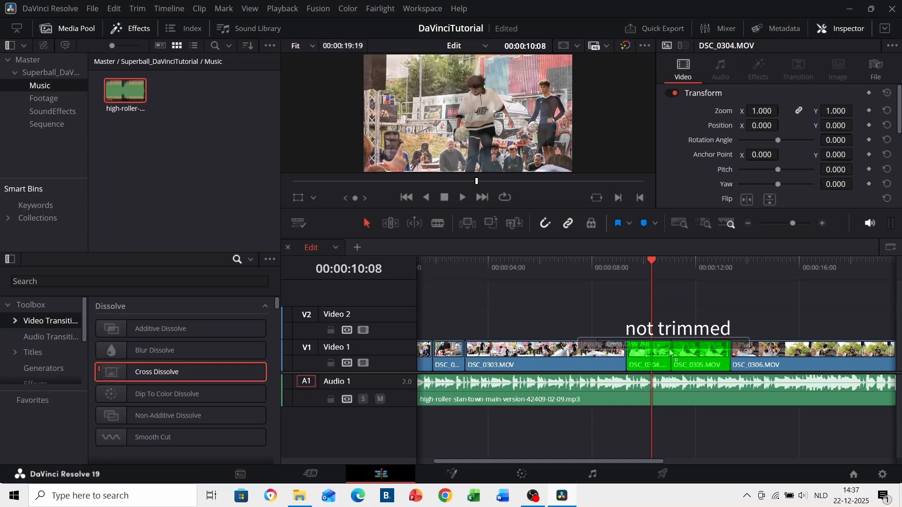
pyautogui.scroll(3, 681, 331)
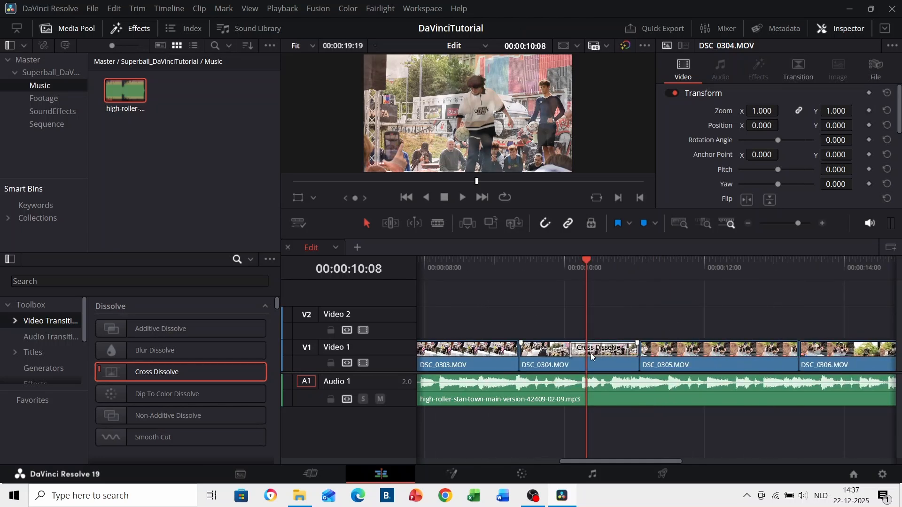
pyautogui.click(591, 353)
pyautogui.press('Delete')
# Trim the end of DSC_0304 to 00:00:10:15 and about half a second off the start of DSC_0305, and close the gaps through DSC_0306
pyautogui.click(611, 267)
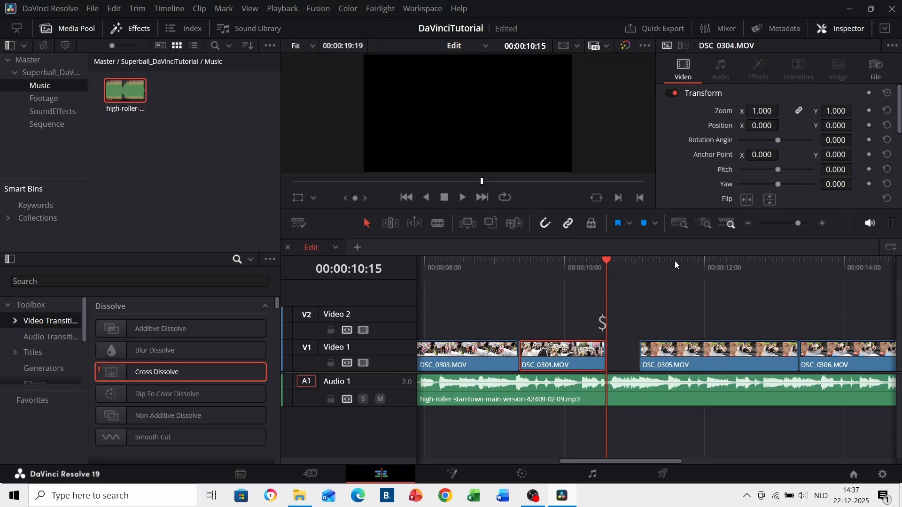
pyautogui.click(675, 266)
pyautogui.moveTo(719, 352); pyautogui.dragTo(647, 362)
pyautogui.moveTo(805, 355); pyautogui.dragTo(736, 355)
pyautogui.scroll(-1, 611, 331)
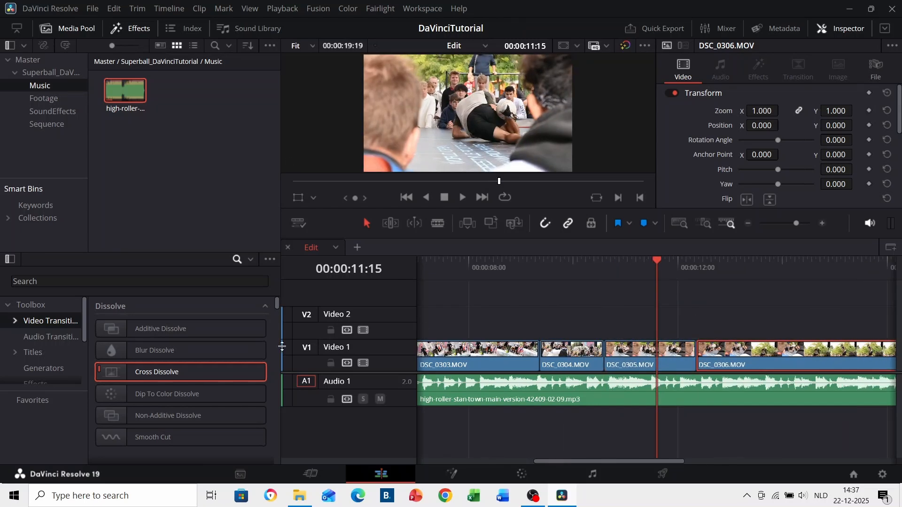
# Place a Cross Dissolve on the cut between DSC_0304 and DSC_0305 and play the transition
pyautogui.moveTo(148, 373); pyautogui.dragTo(608, 353)
pyautogui.click(554, 262)
pyautogui.press('space')
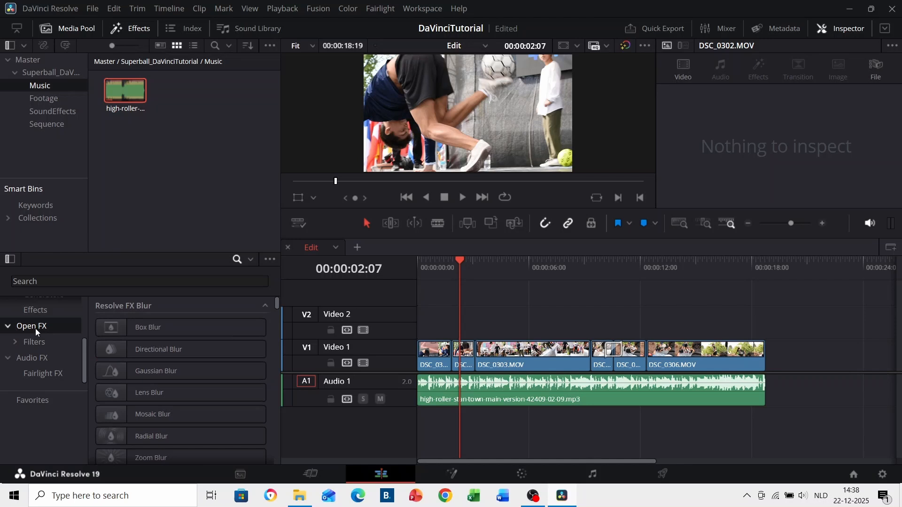
# Try the Open FX Lens Blur on clip DSC_0302, dismiss the purchase offer and remove the effect
pyautogui.click(36, 329)
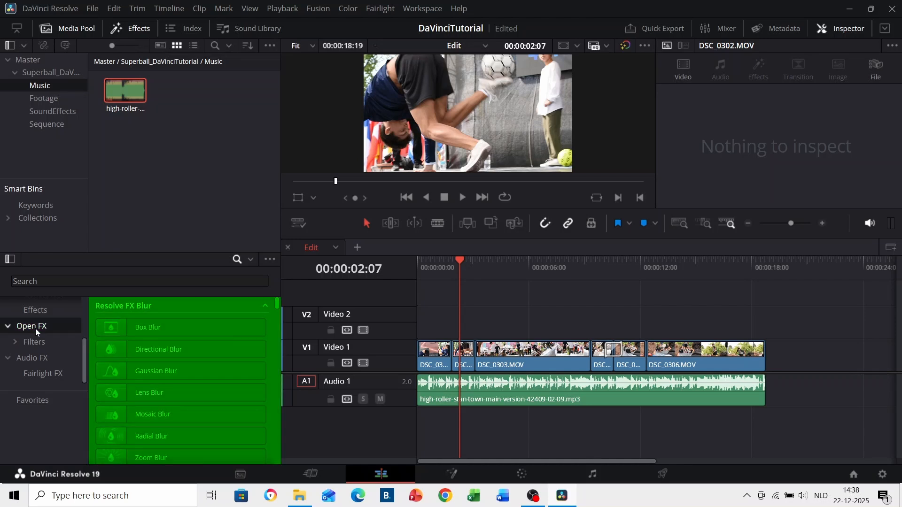
pyautogui.moveTo(167, 391); pyautogui.dragTo(554, 350)
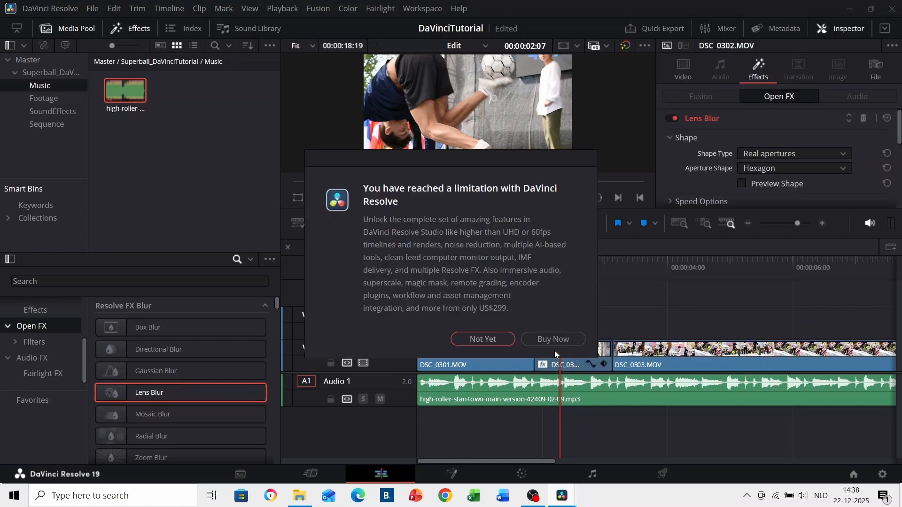
pyautogui.click(474, 340)
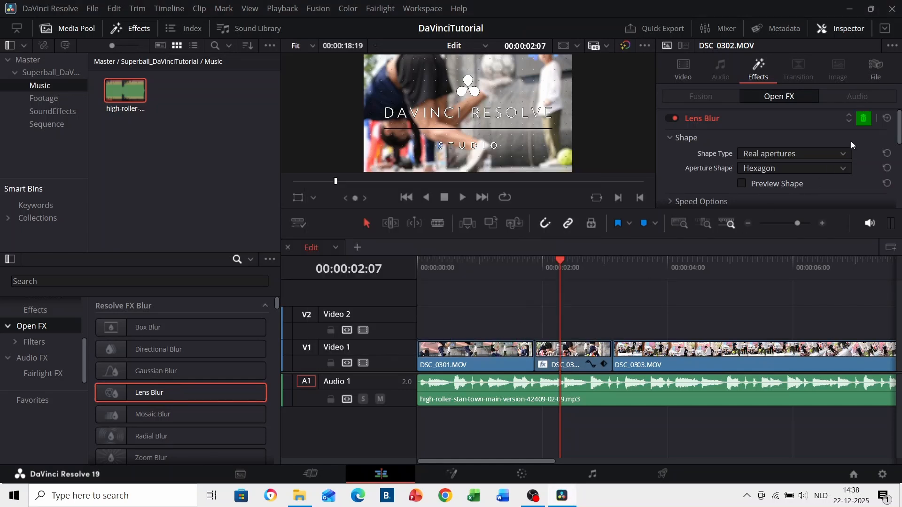
pyautogui.click(866, 121)
# Apply the Zoom Blur effect to clip DSC_0302 and place the playhead at the clip's start
pyautogui.scroll(-1, 192, 345)
pyautogui.scroll(-1, 192, 344)
pyautogui.moveTo(155, 409); pyautogui.dragTo(561, 366)
pyautogui.click(538, 273)
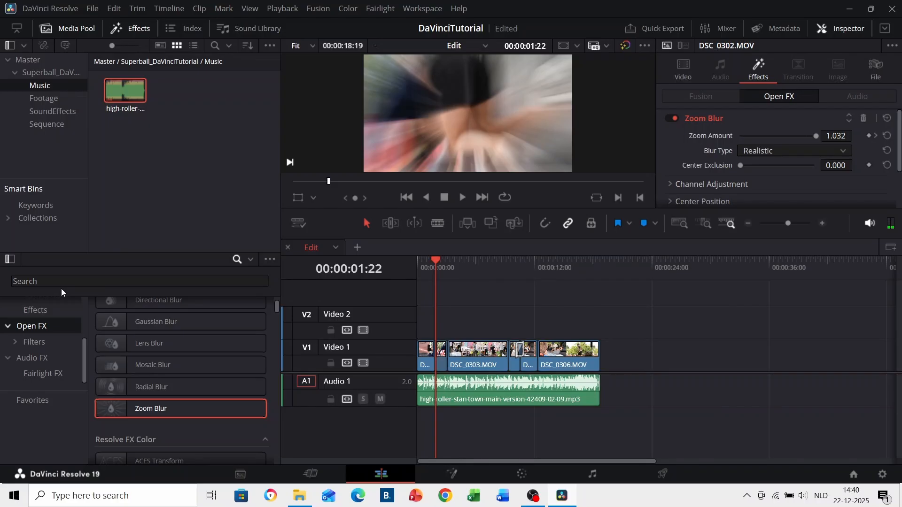
# Search the Toolbox for "adjust", place an Adjustment Clip on Video 2 over the whole edit and move the playhead to 00:00:05:13
pyautogui.click(62, 281)
pyautogui.write('adjust')
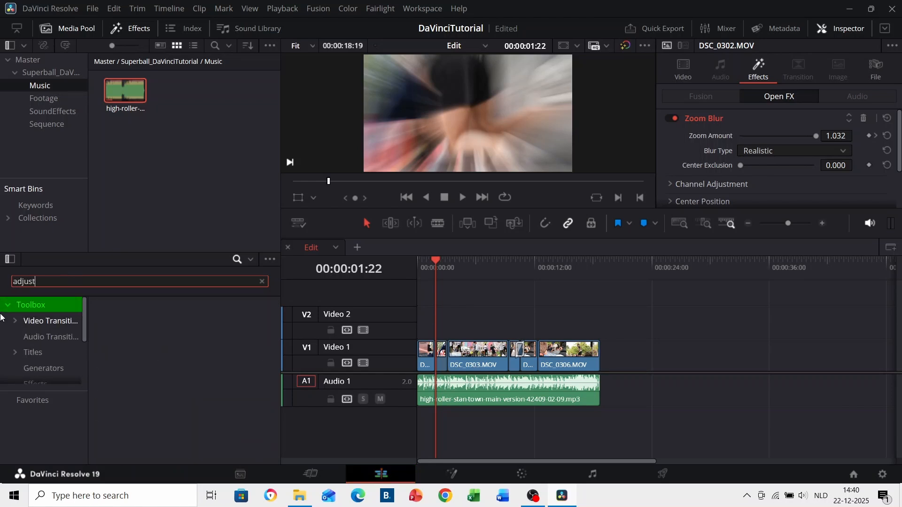
pyautogui.click(19, 307)
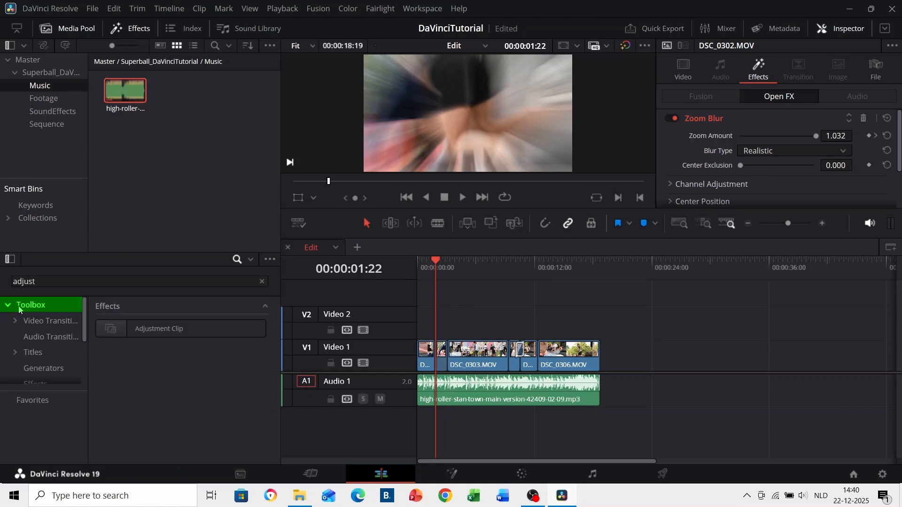
pyautogui.moveTo(131, 338); pyautogui.dragTo(599, 320)
pyautogui.click(440, 327)
pyautogui.click(472, 266)
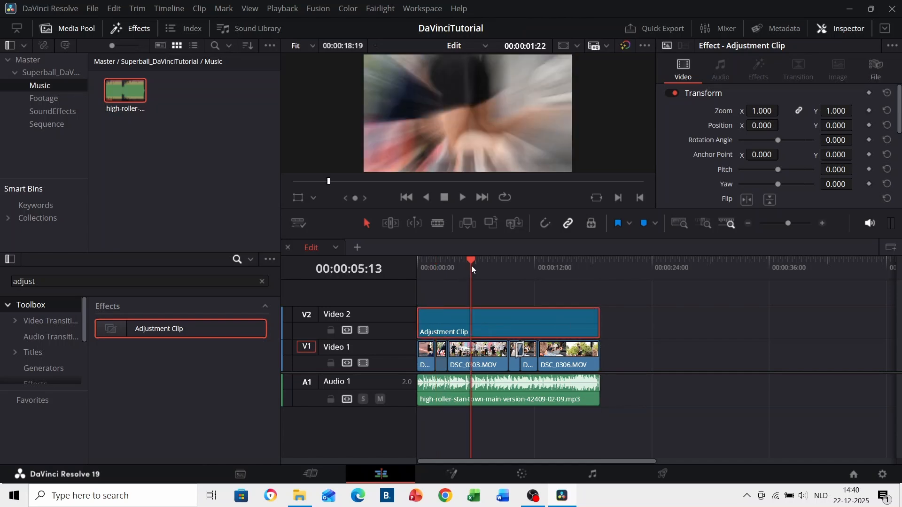
# Open the Adjustment Clip for grading on the Color page, hiding and restoring the clip thumbnails
pyautogui.click(522, 474)
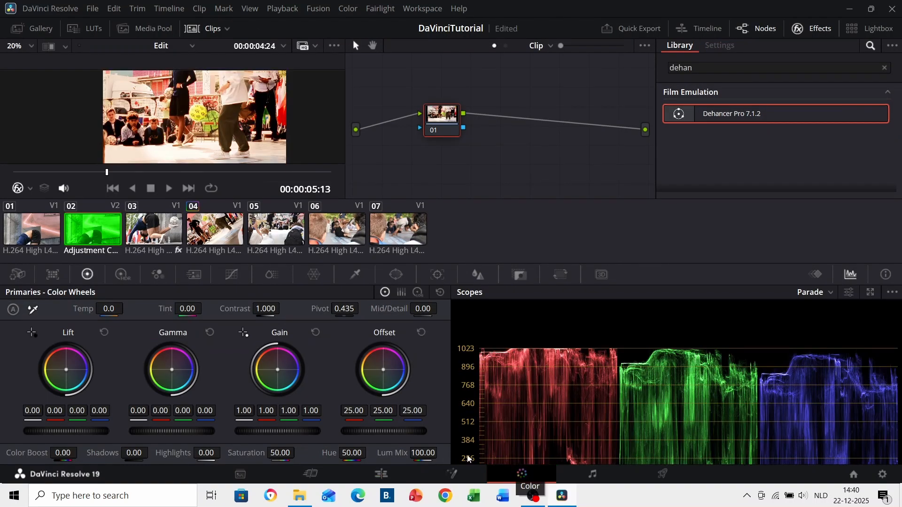
pyautogui.click(206, 29)
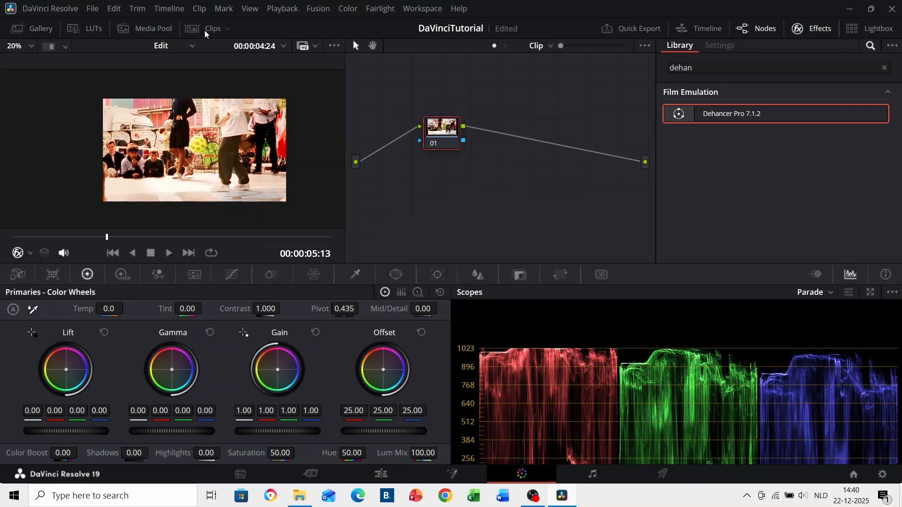
pyautogui.click(207, 30)
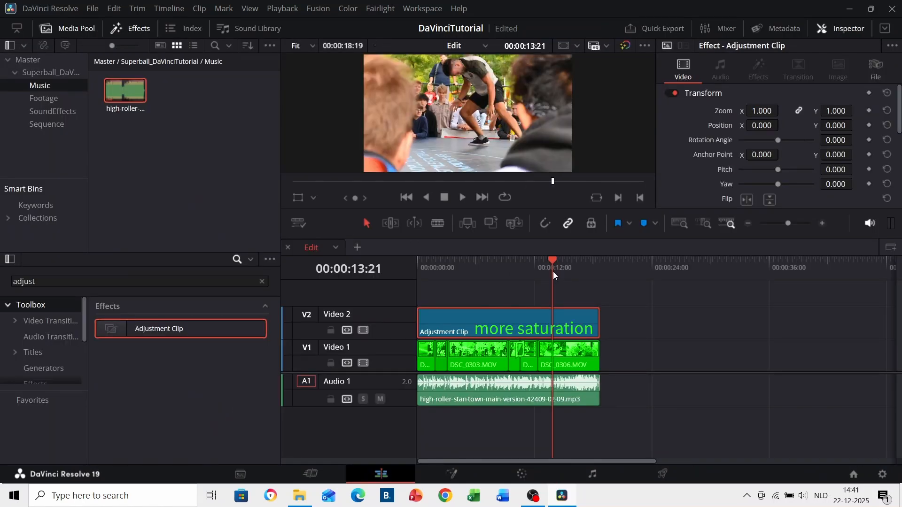
# Check the Adjustment Clip's Enable Clip option on Video 2 and move the playhead to 00:00:14:10
pyautogui.rightClick(541, 328)
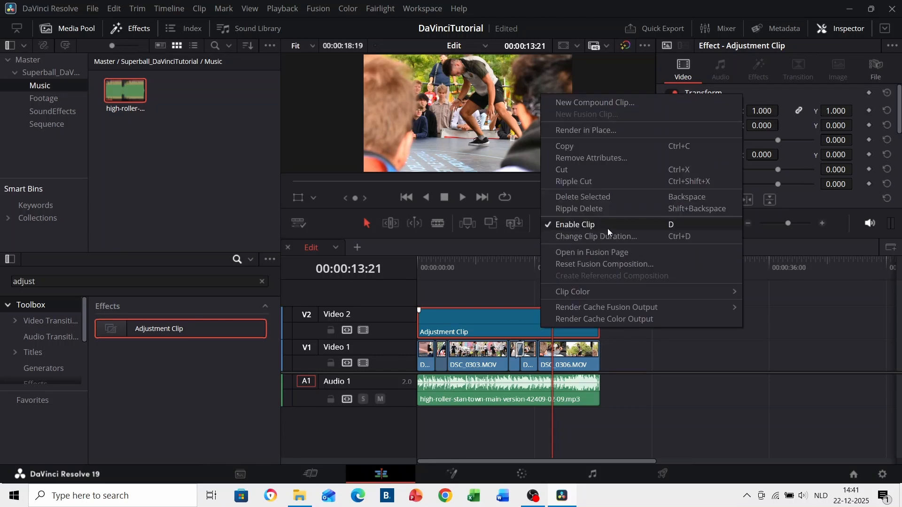
pyautogui.click(546, 318)
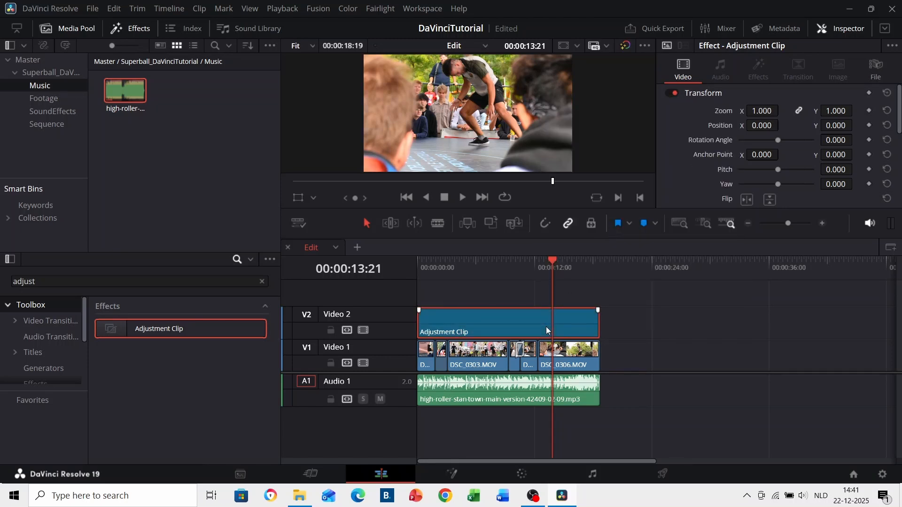
pyautogui.click(428, 264)
pyautogui.click(554, 269)
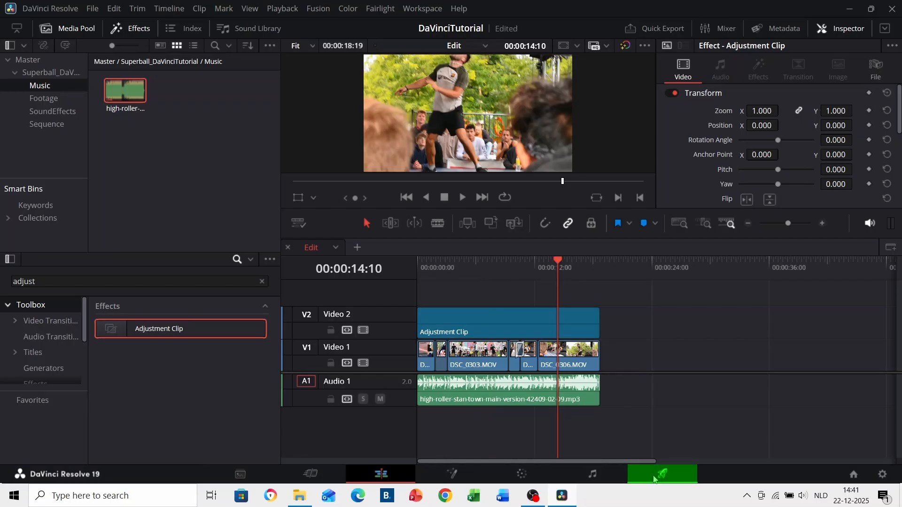
# On the Deliver page, create an Exports folder inside Superball_DaVinciTutorial and set it as the render location with file name Export_Superball
pyautogui.click(654, 480)
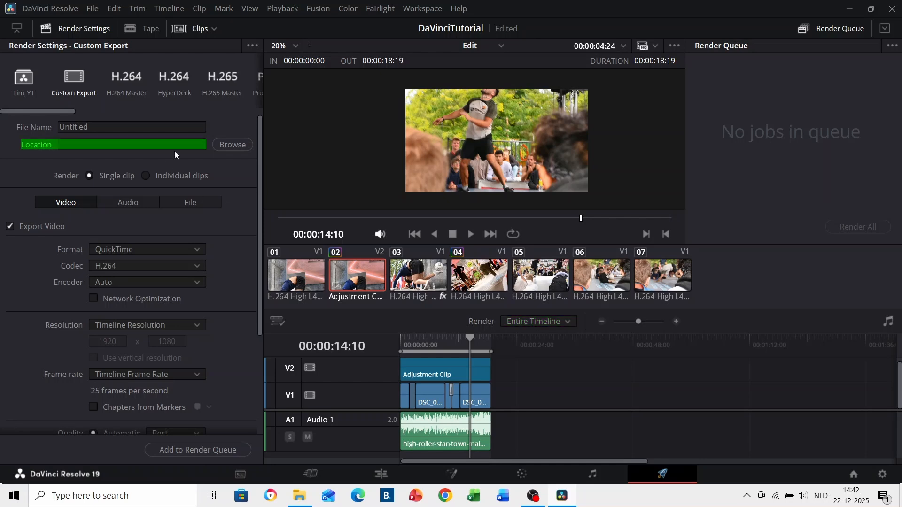
pyautogui.click(229, 145)
pyautogui.scroll(-3, 187, 177)
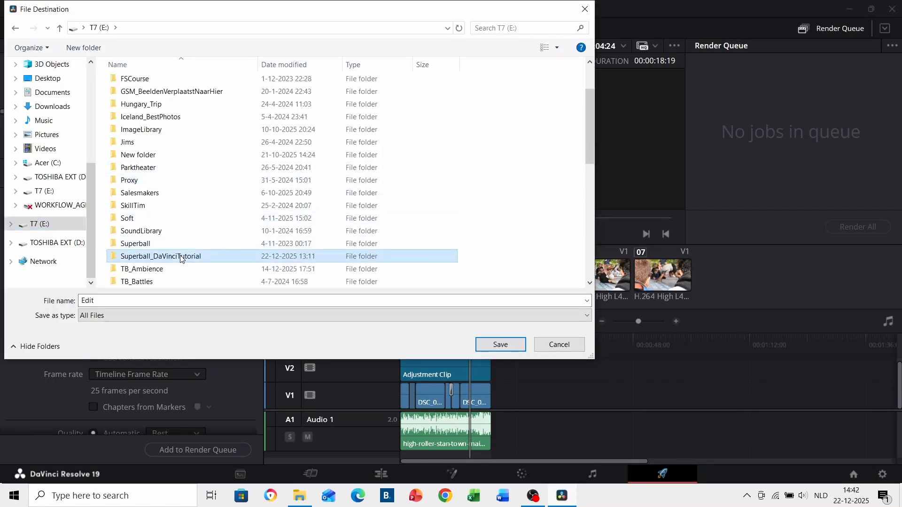
pyautogui.doubleClick(180, 257)
pyautogui.rightClick(201, 197)
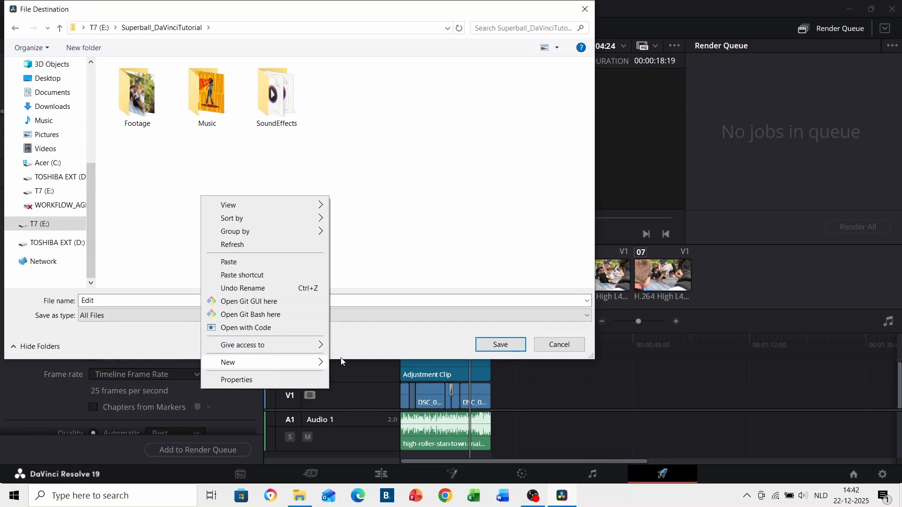
pyautogui.moveTo(342, 362)
pyautogui.click(355, 211)
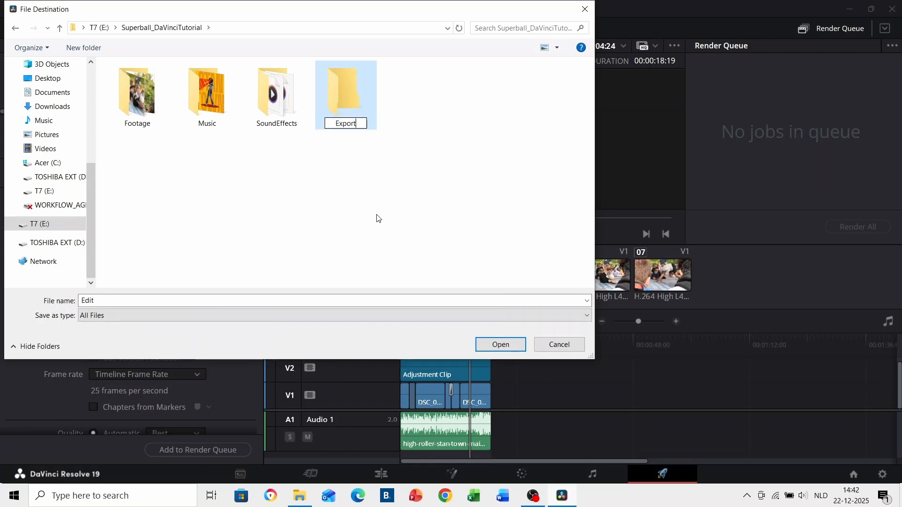
pyautogui.write('Exports')
pyautogui.press('Return')
pyautogui.doubleClick(345, 94)
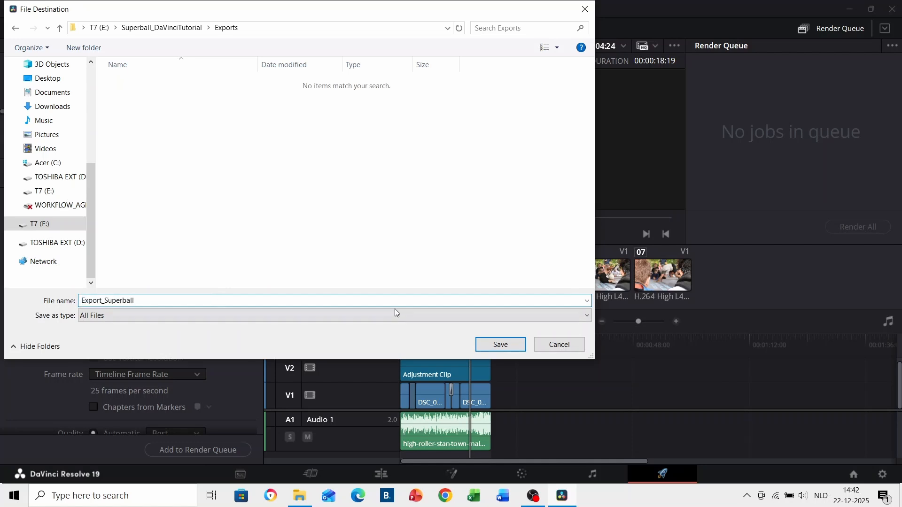
pyautogui.click(492, 354)
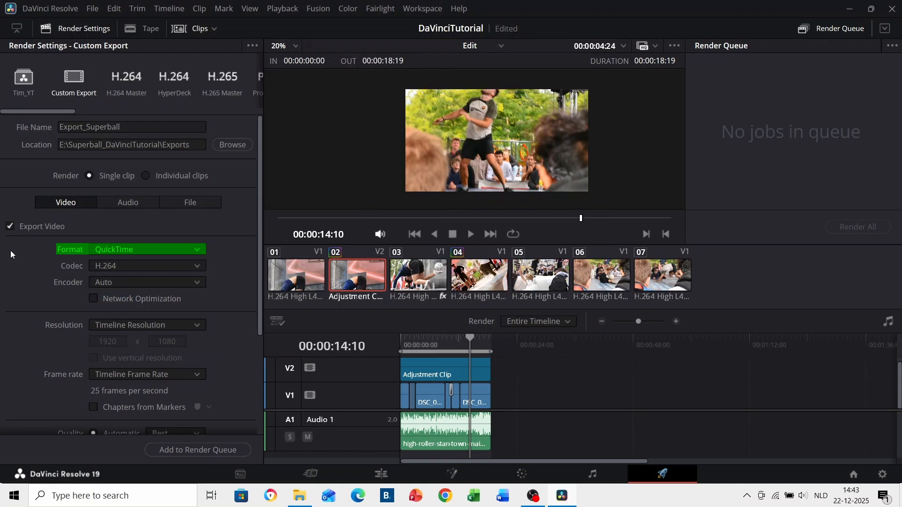
# Set the render format to MP4 and the codec to H.264
pyautogui.click(134, 250)
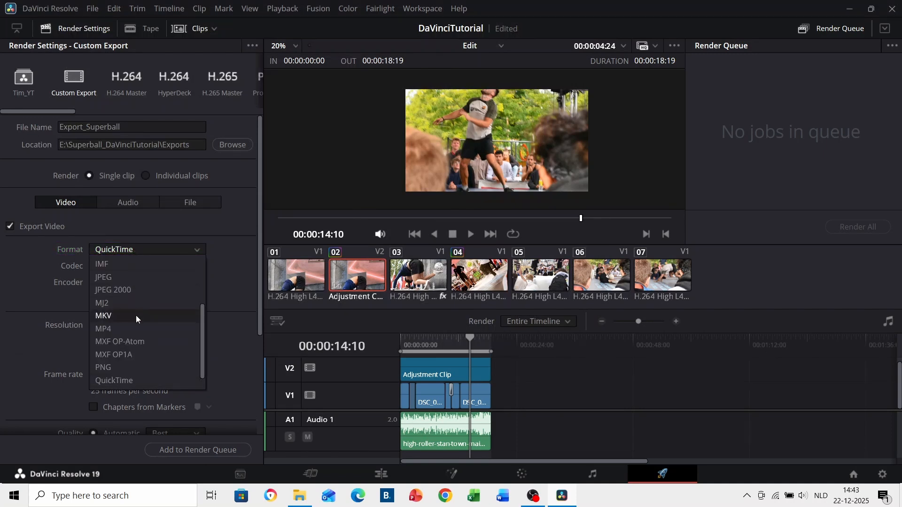
pyautogui.click(132, 327)
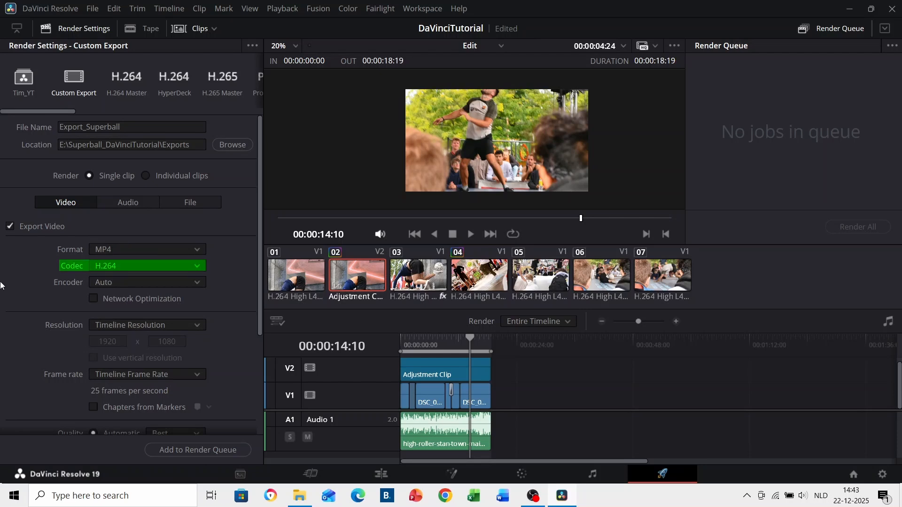
pyautogui.click(131, 269)
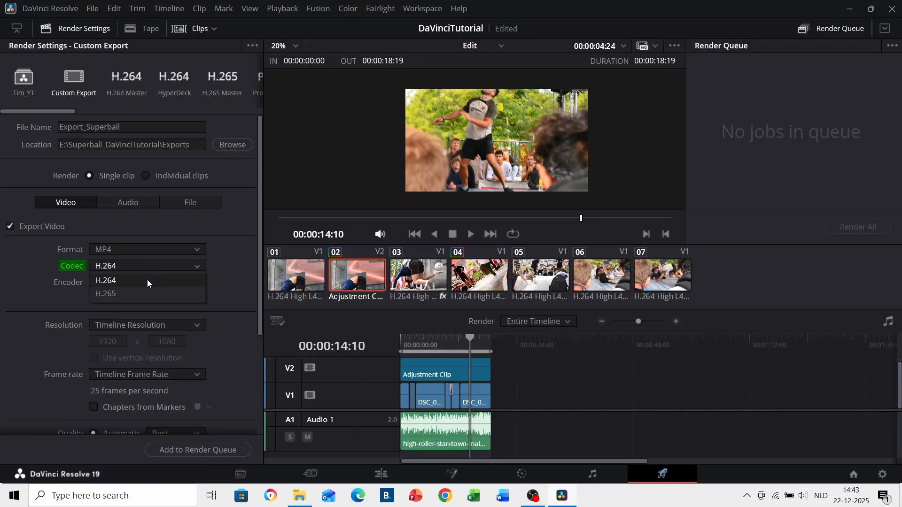
pyautogui.click(148, 280)
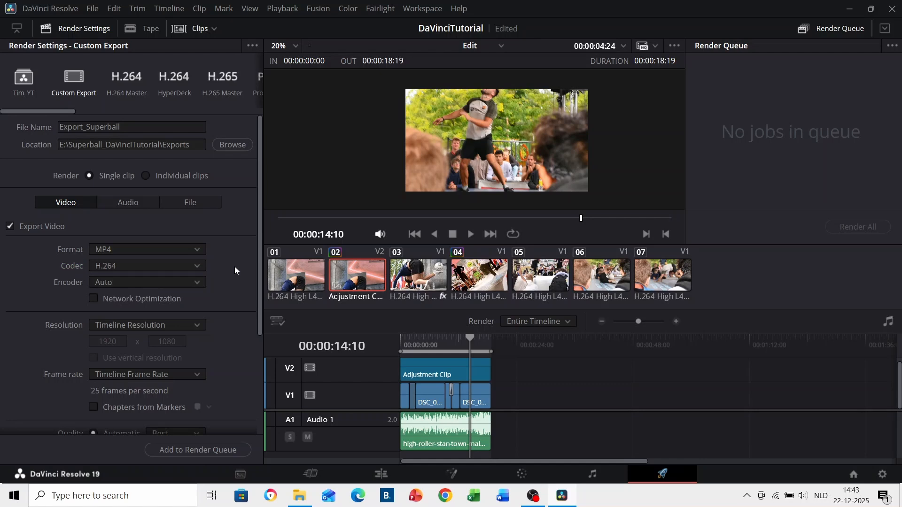
# In the advanced render settings, enable Force sizing to highest quality and Force debayer to highest quality
pyautogui.scroll(-3, 233, 266)
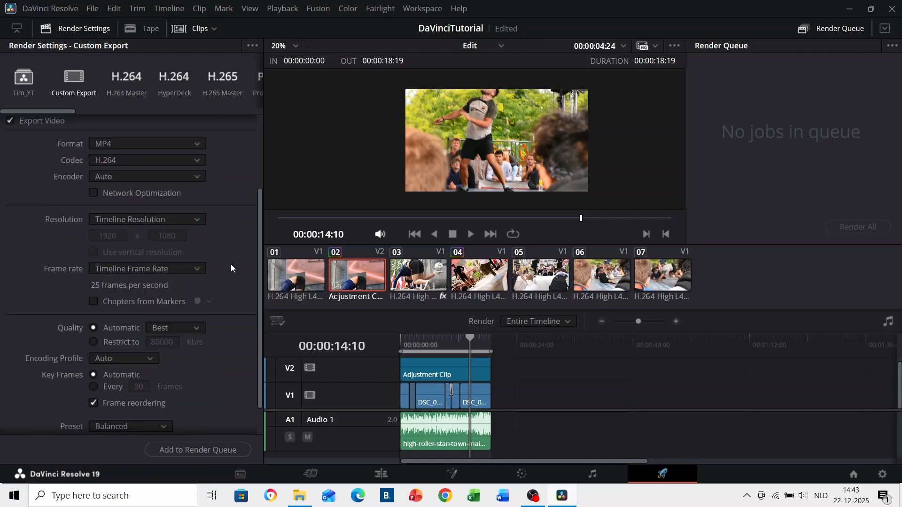
pyautogui.click(18, 417)
pyautogui.scroll(-7, 37, 300)
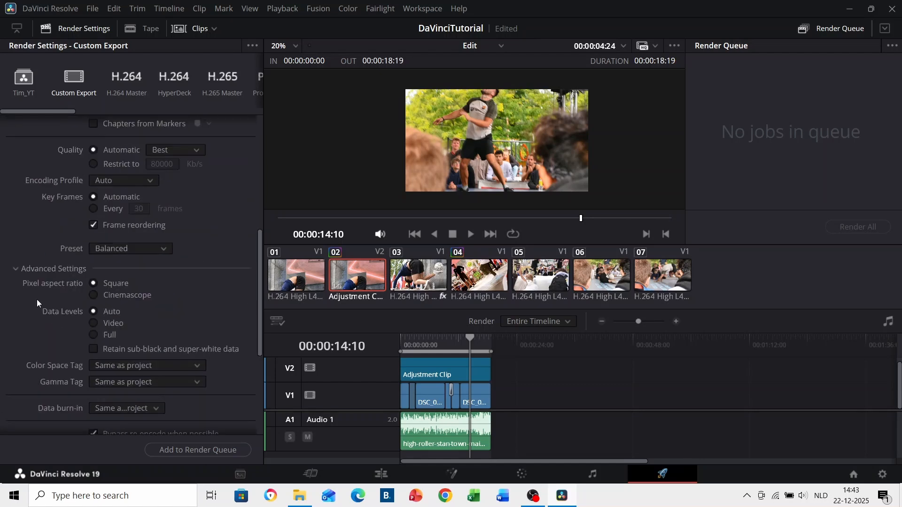
pyautogui.click(93, 308)
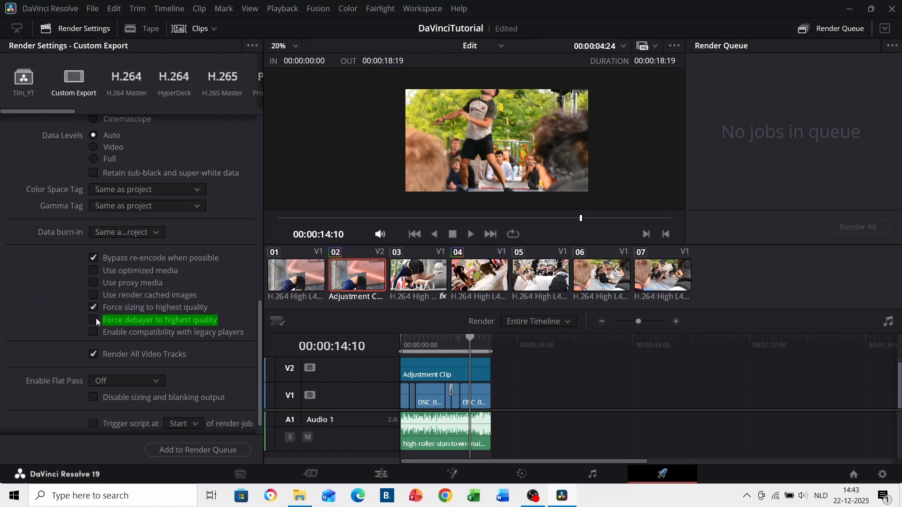
pyautogui.click(94, 320)
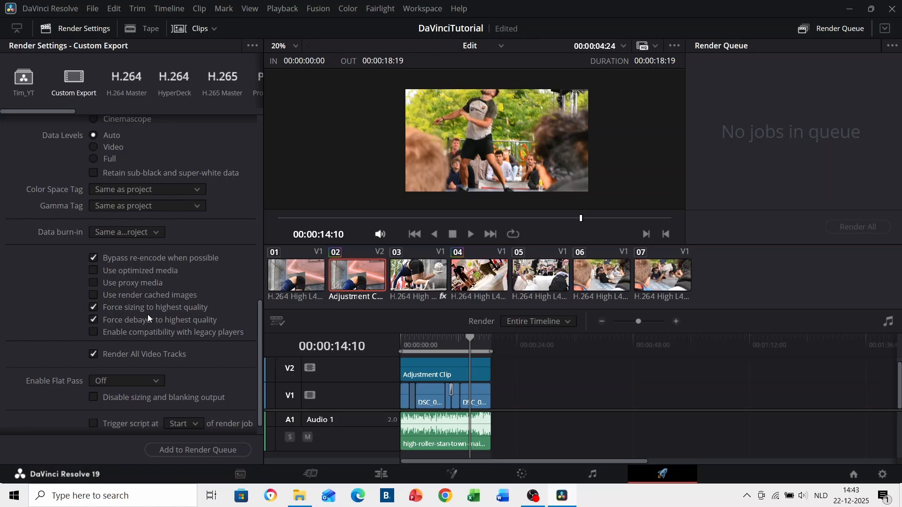
pyautogui.scroll(10, 148, 314)
pyautogui.click(251, 50)
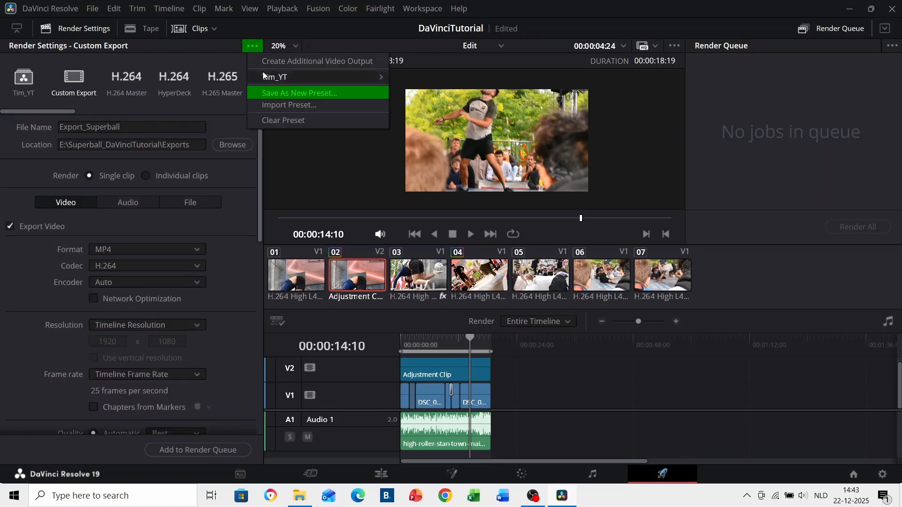
pyautogui.click(24, 95)
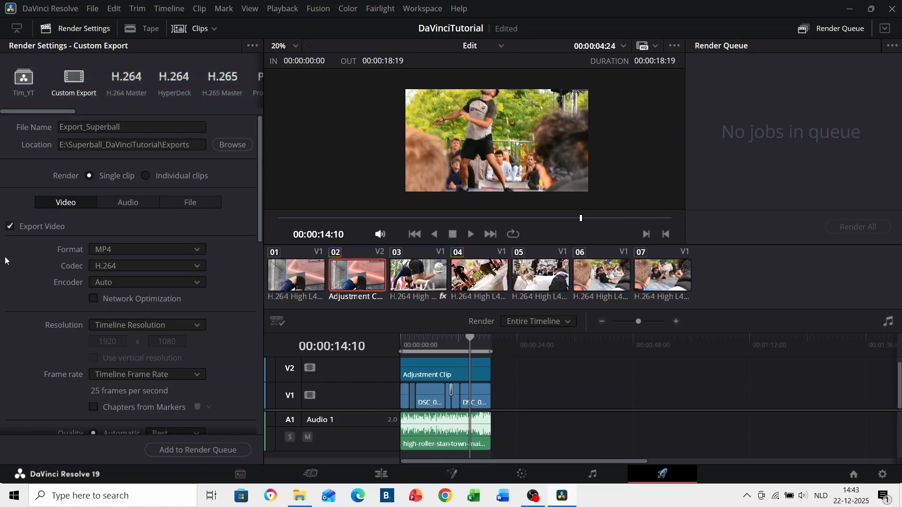
# Add the Export_Superball job to the render queue and render it
pyautogui.scroll(-10, 23, 261)
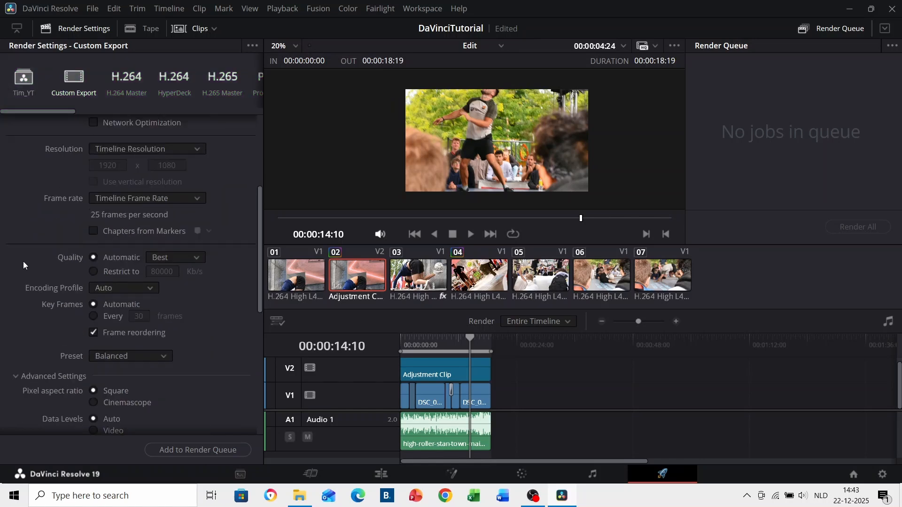
pyautogui.click(188, 451)
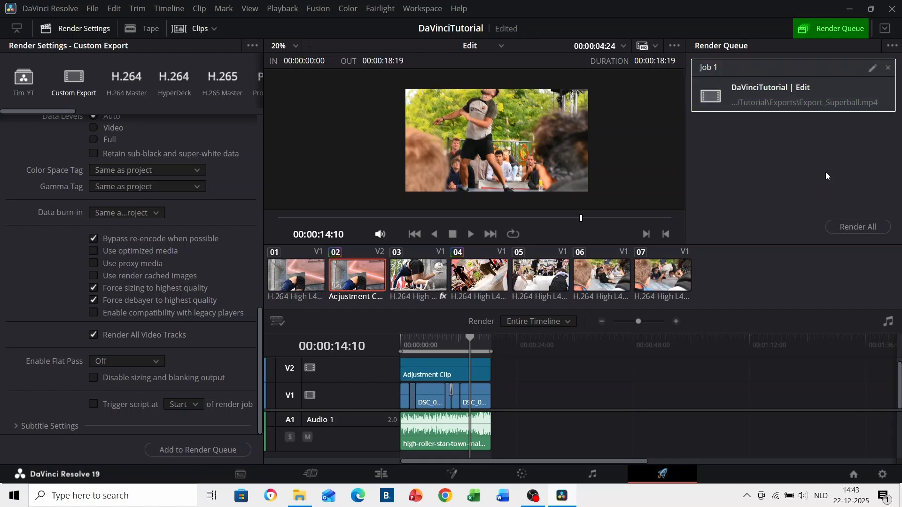
pyautogui.click(867, 227)
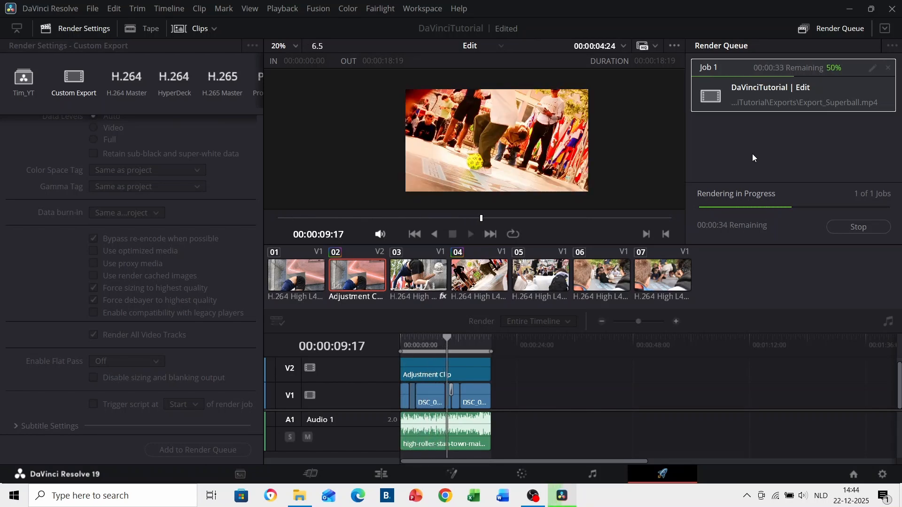
# Show the rendered Export_Superball file in File Explorer and open it for playback
pyautogui.rightClick(819, 100)
pyautogui.click(873, 123)
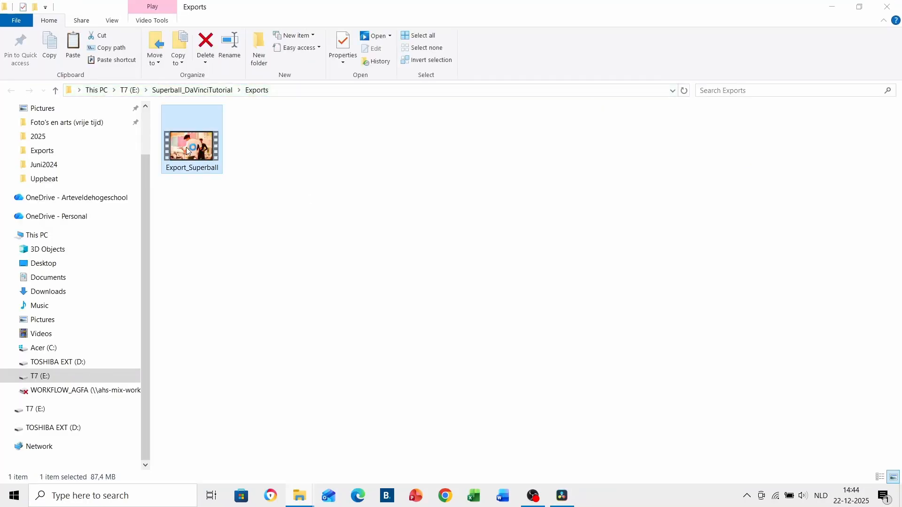
pyautogui.doubleClick(186, 148)
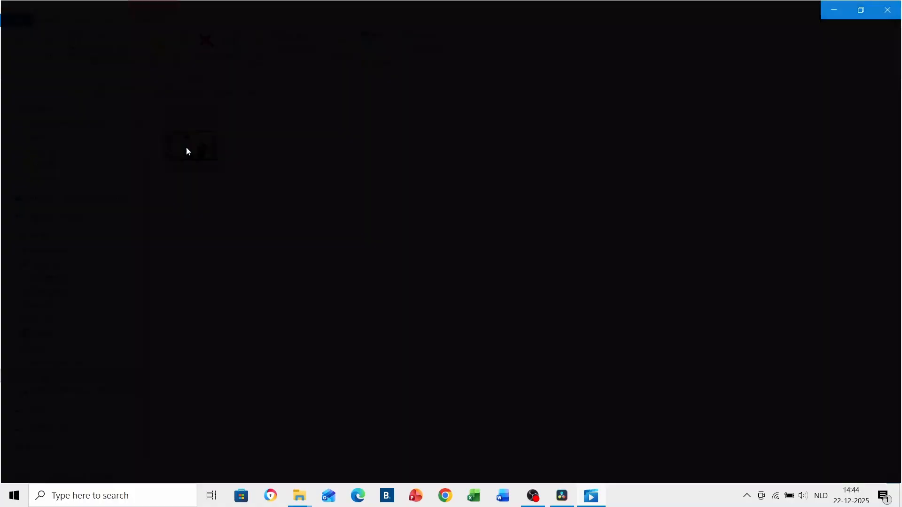